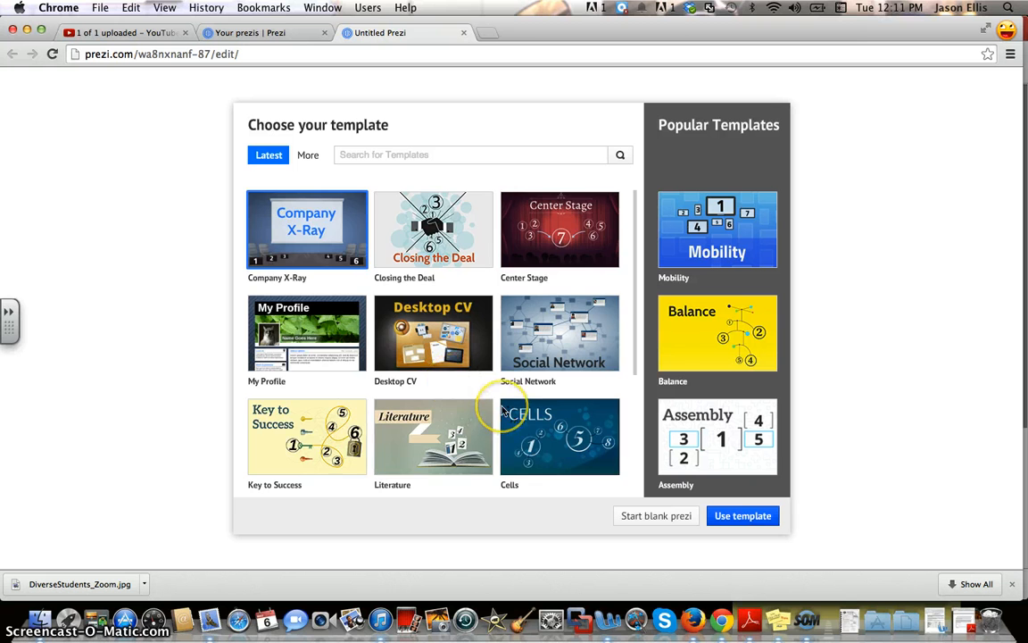
Look through the available templates and start a blank prezi
scroll(500, 408, down, 5)
scroll(501, 408, up, 5)
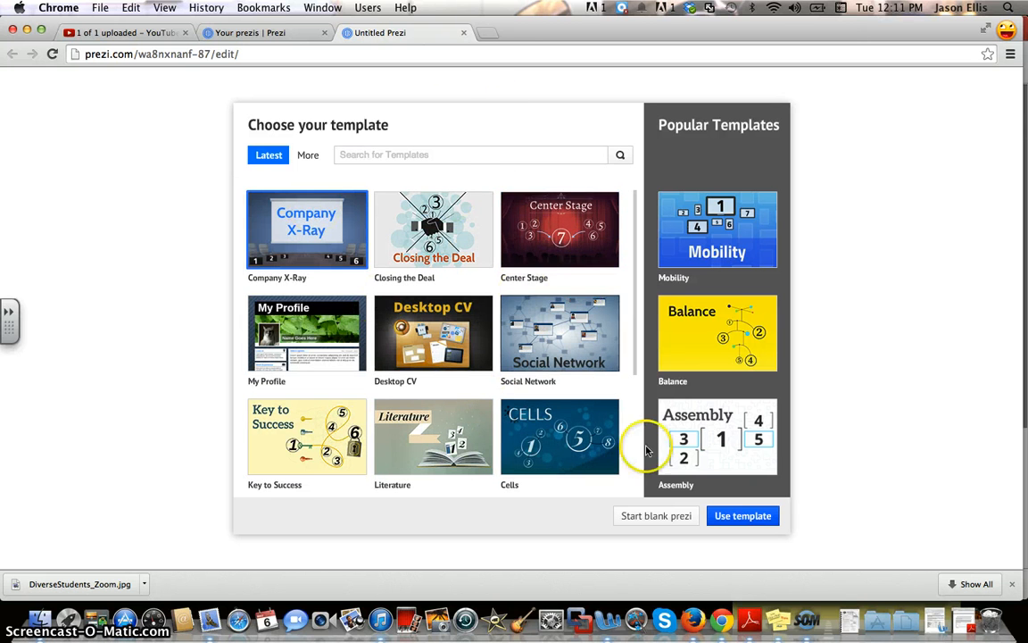
click(648, 517)
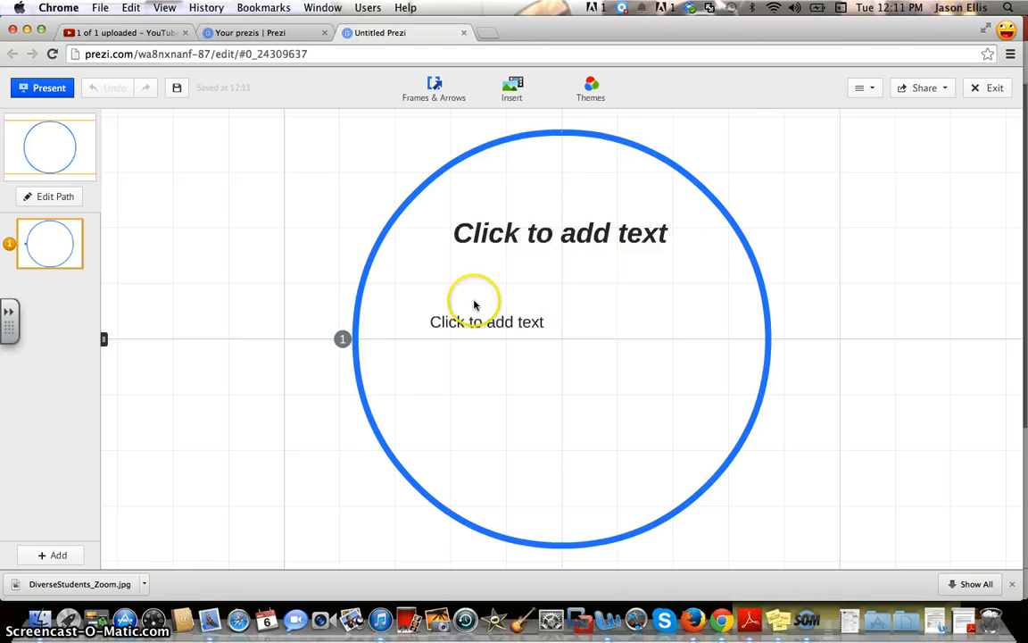
Fill the subtitle placeholder in the circle frame with "Start with an Idea"
mouse_move(975, 268)
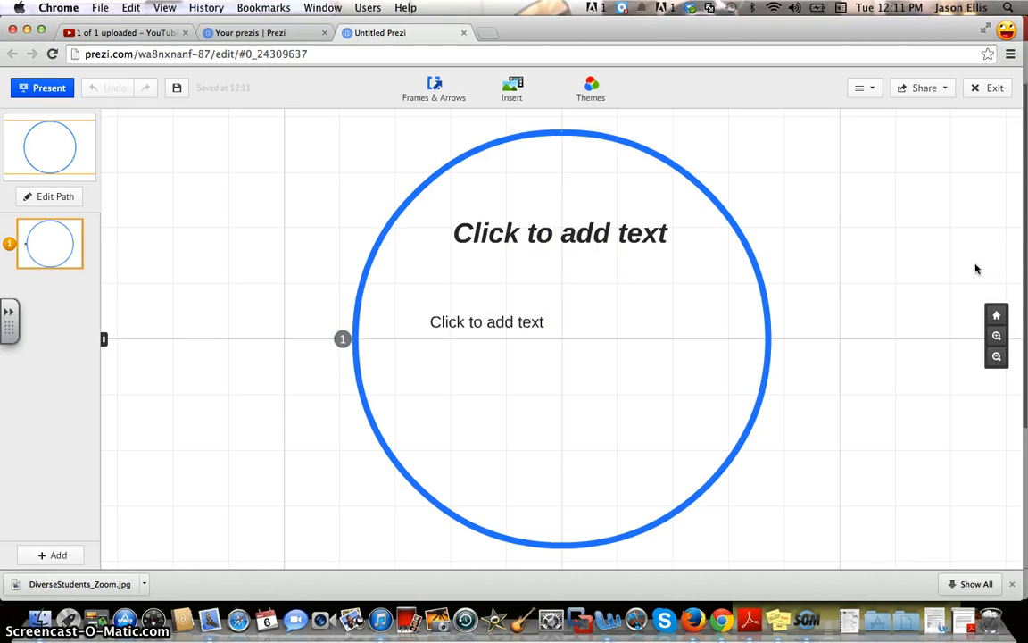
click(604, 236)
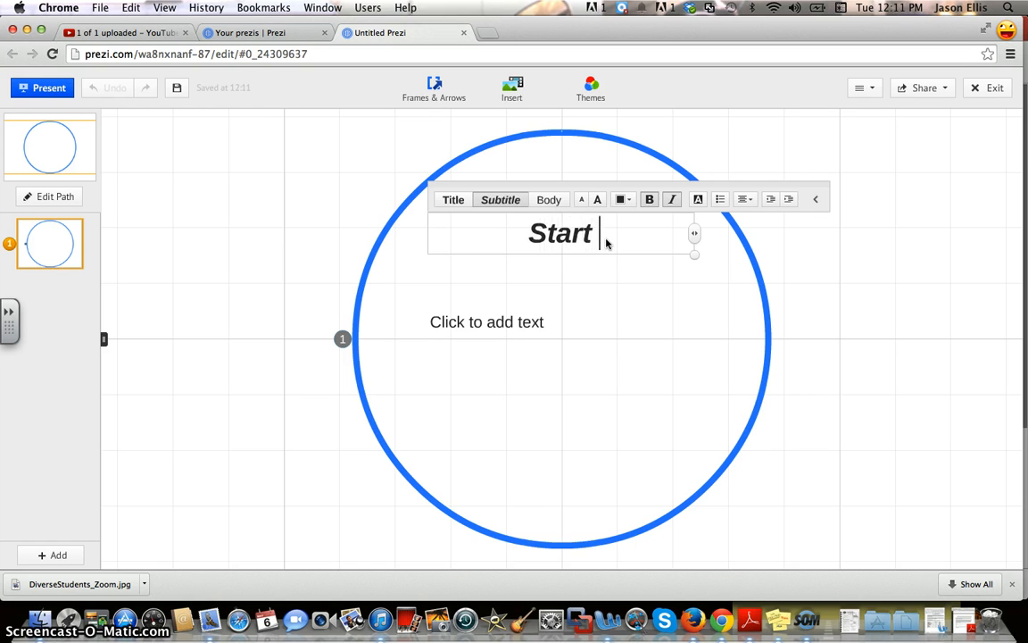
text(Start with an )
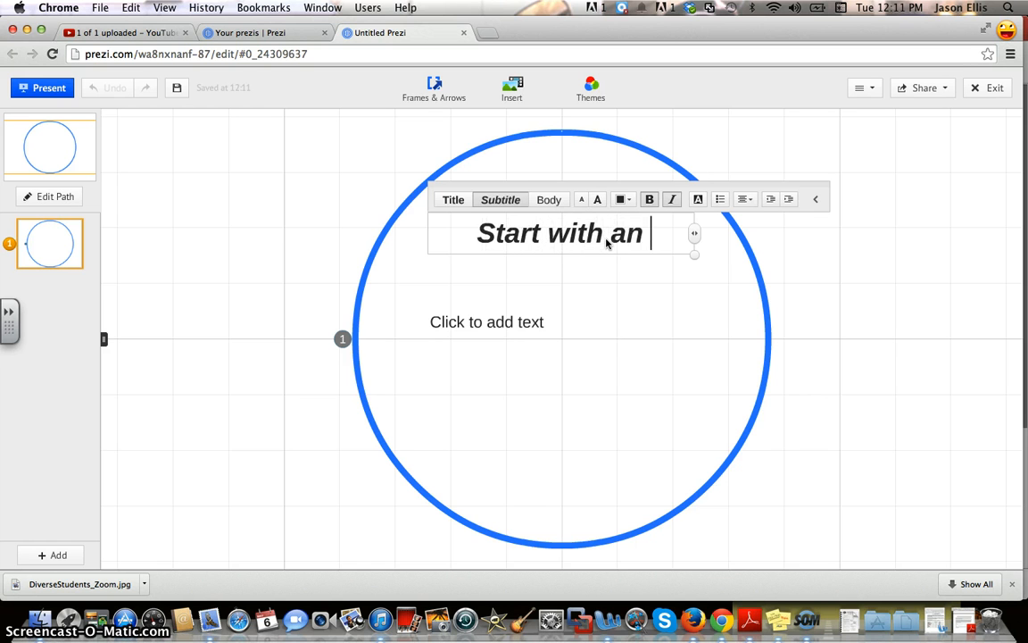
text(Idea)
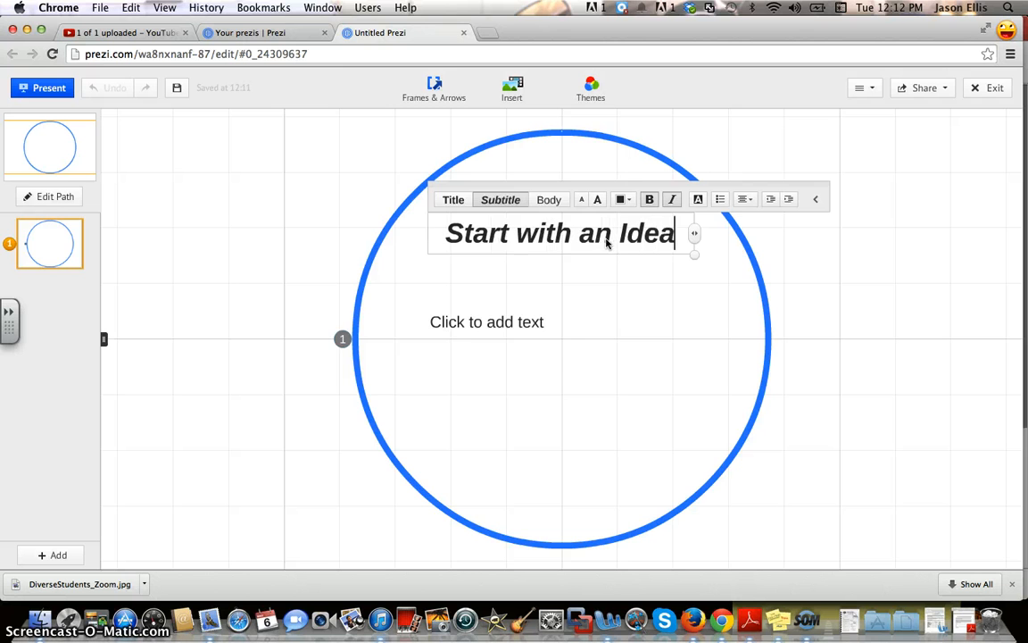
Enter "Big Idea" in the body placeholder below the subtitle and narrow its text box to fit the words
click(599, 330)
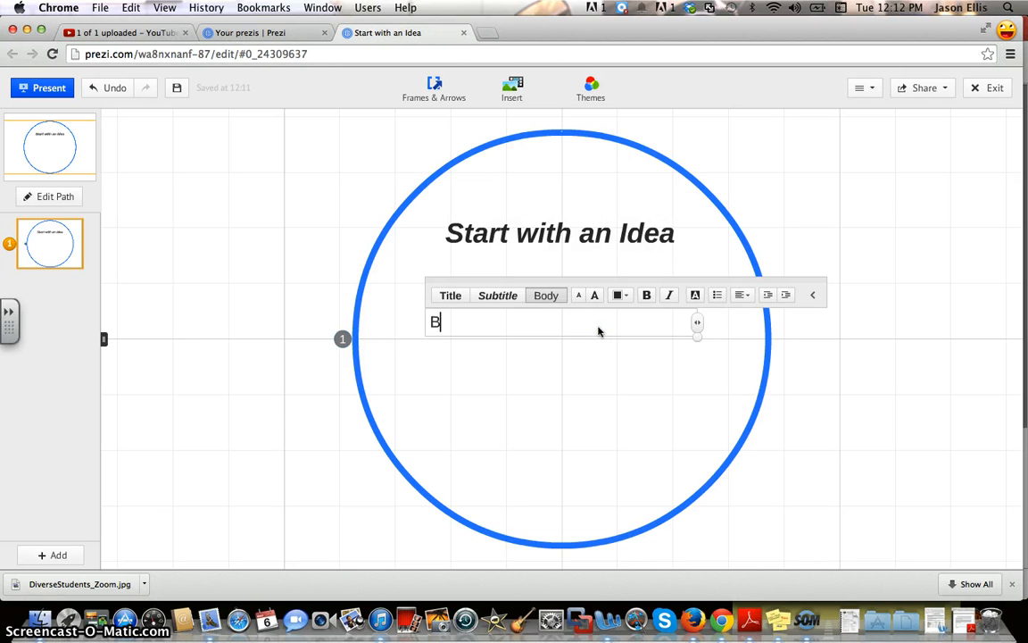
text(Big Idea)
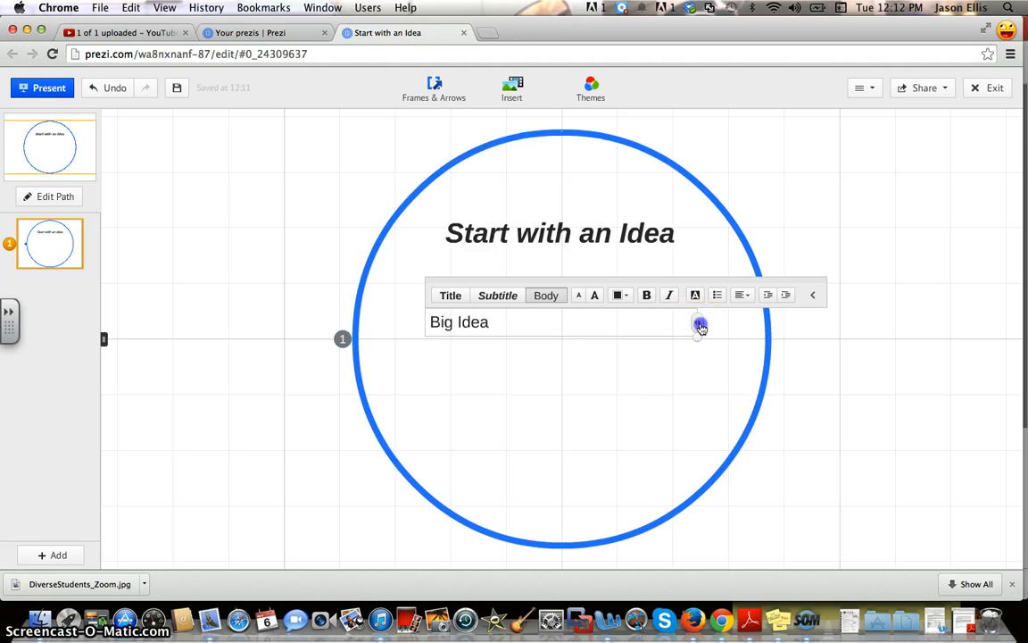
drag(700, 327, 502, 332)
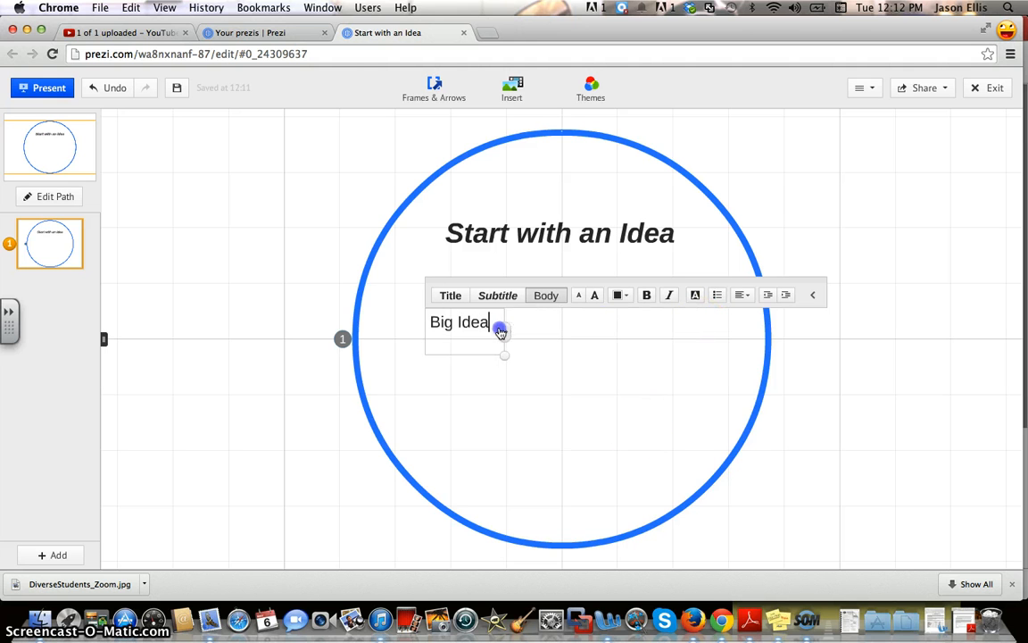
click(527, 382)
Rotate the "Big Idea" text to run steeply upward, then shrink and place it over the word "an" in the subtitle
click(470, 321)
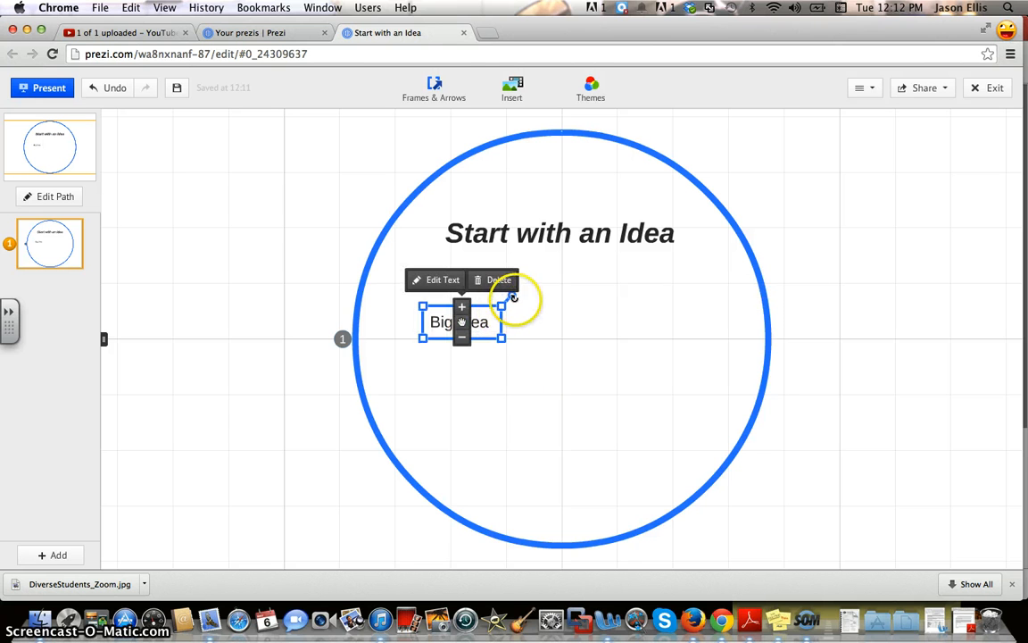
drag(513, 296, 454, 253)
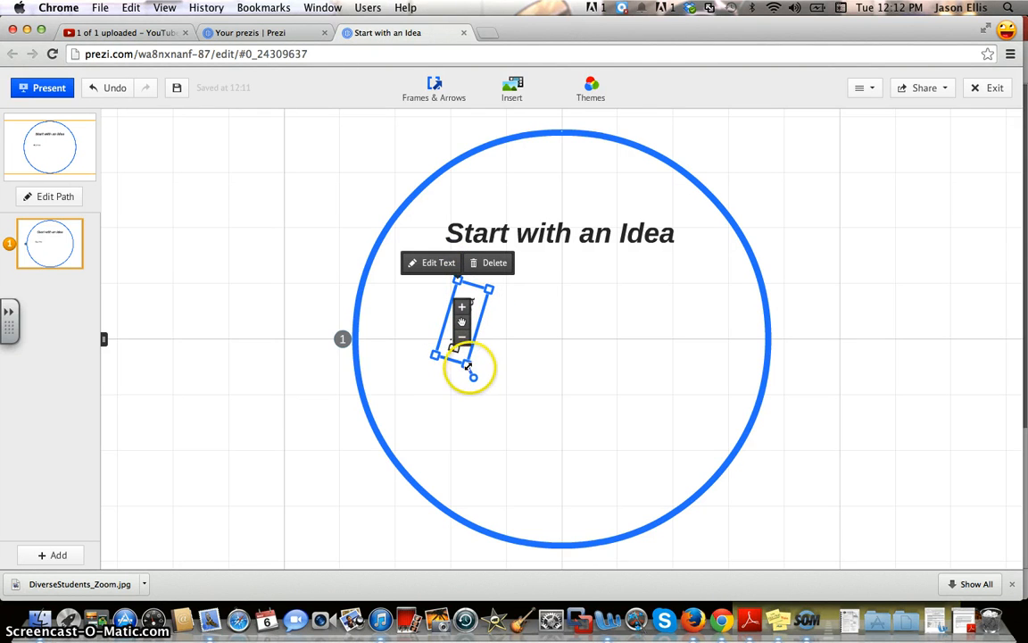
drag(468, 366, 601, 241)
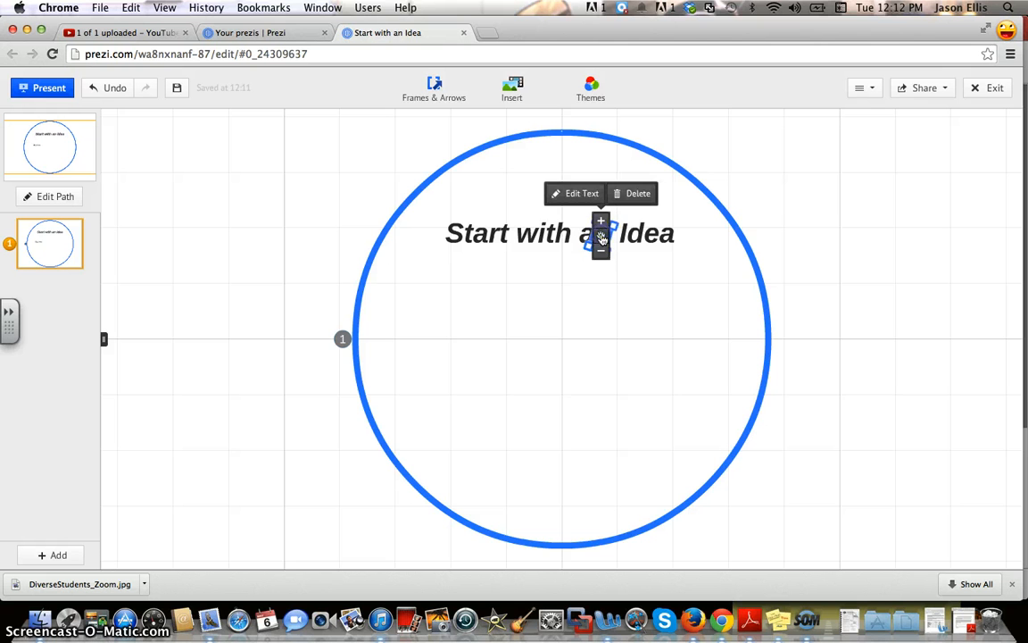
click(598, 296)
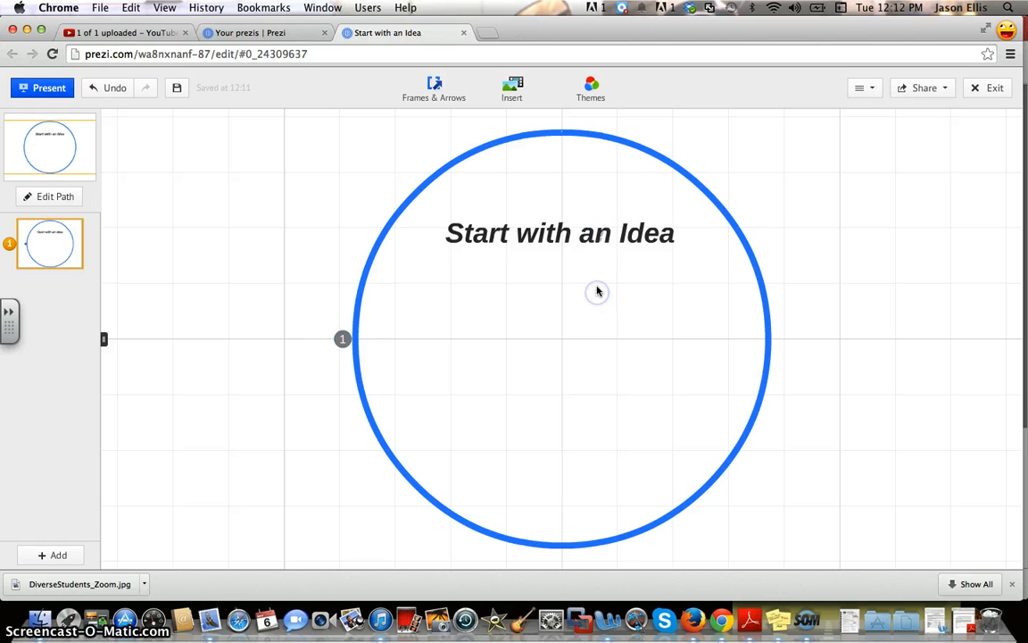
Nudge the tiny "Big Idea" text into the opening of the letter "n" in "an"
click(603, 239)
scroll(604, 239, up, 10)
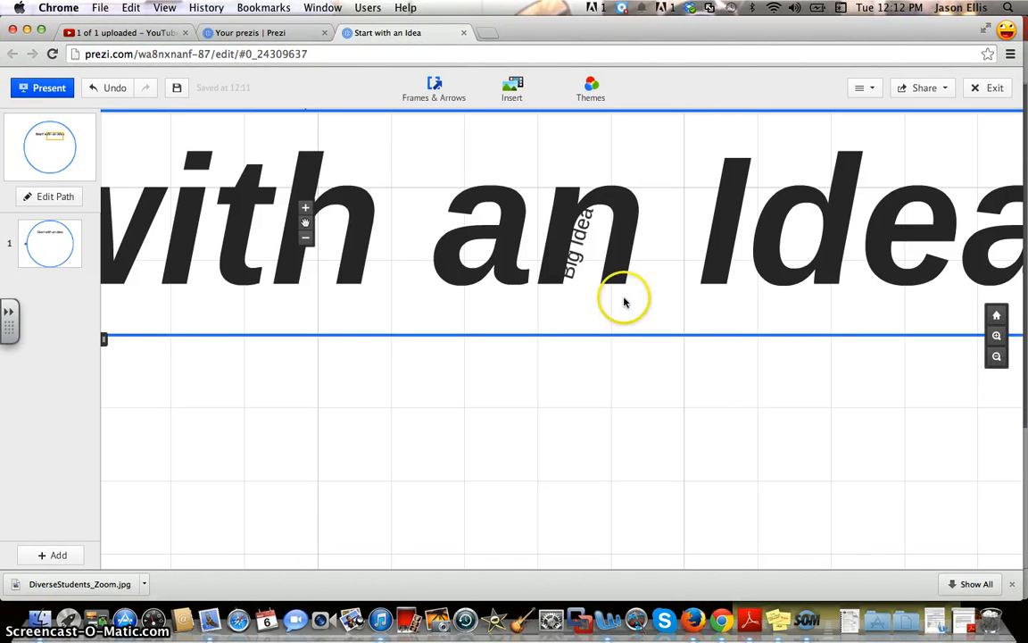
click(584, 243)
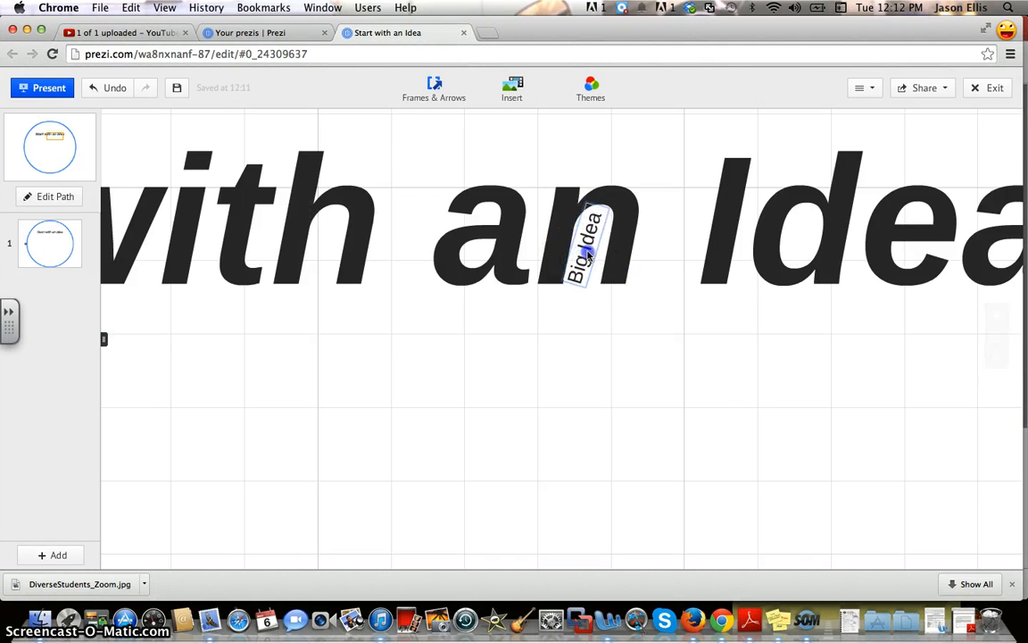
drag(588, 255, 588, 257)
click(638, 361)
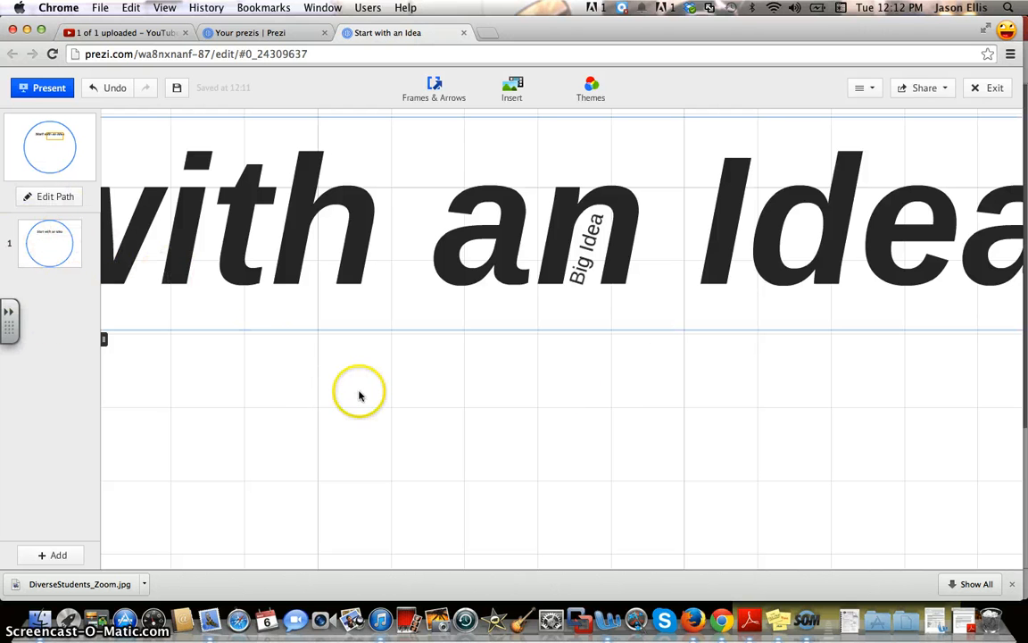
Draw a large, roughly square bracket frame in the empty canvas to the right of the circle frame
scroll(362, 395, down, 2)
scroll(362, 397, down, 7)
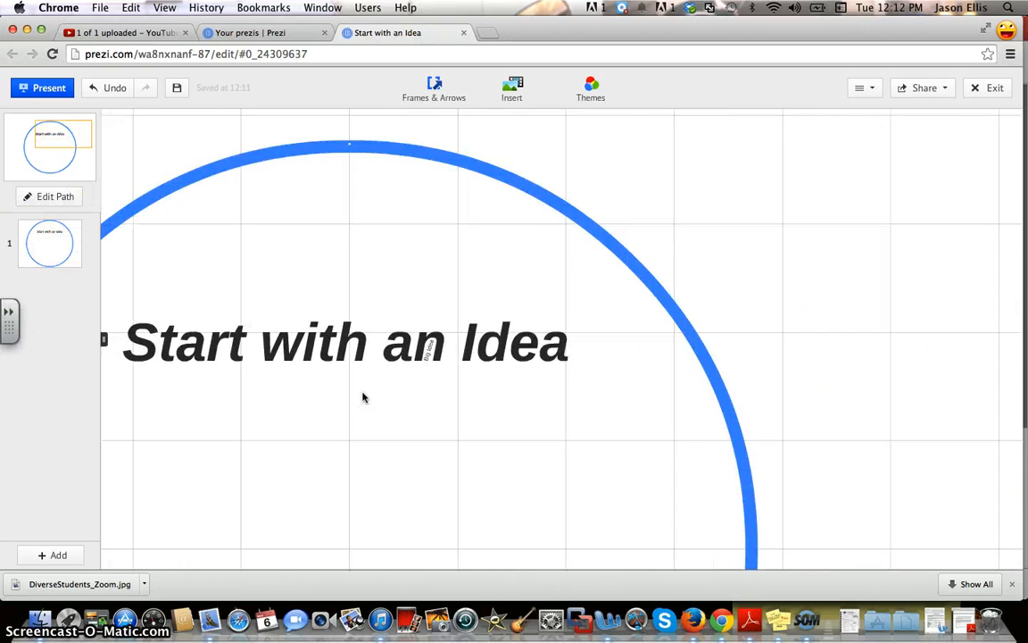
drag(795, 378, 408, 290)
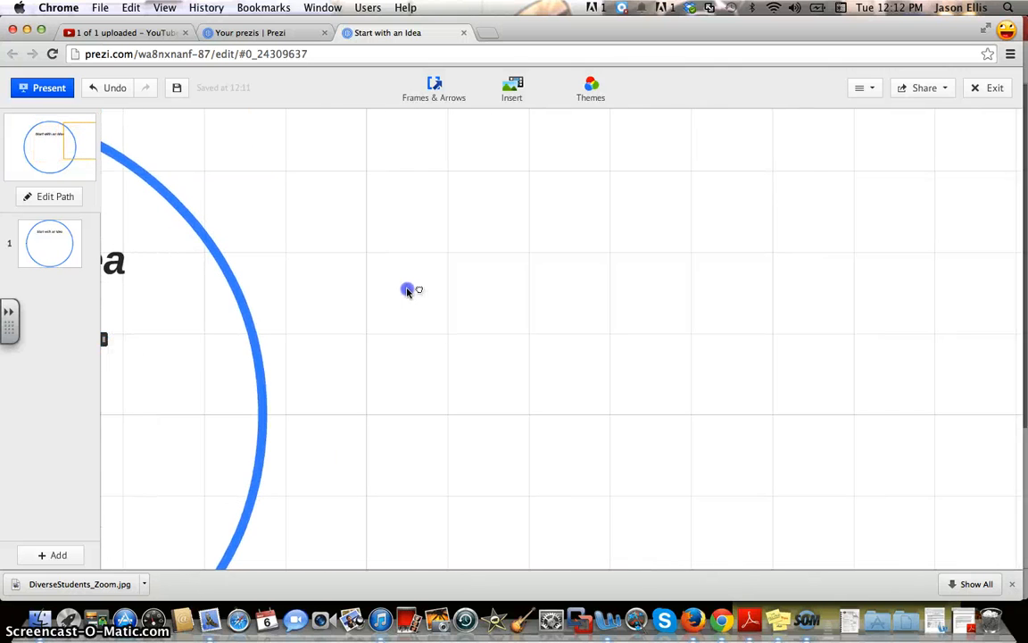
click(437, 93)
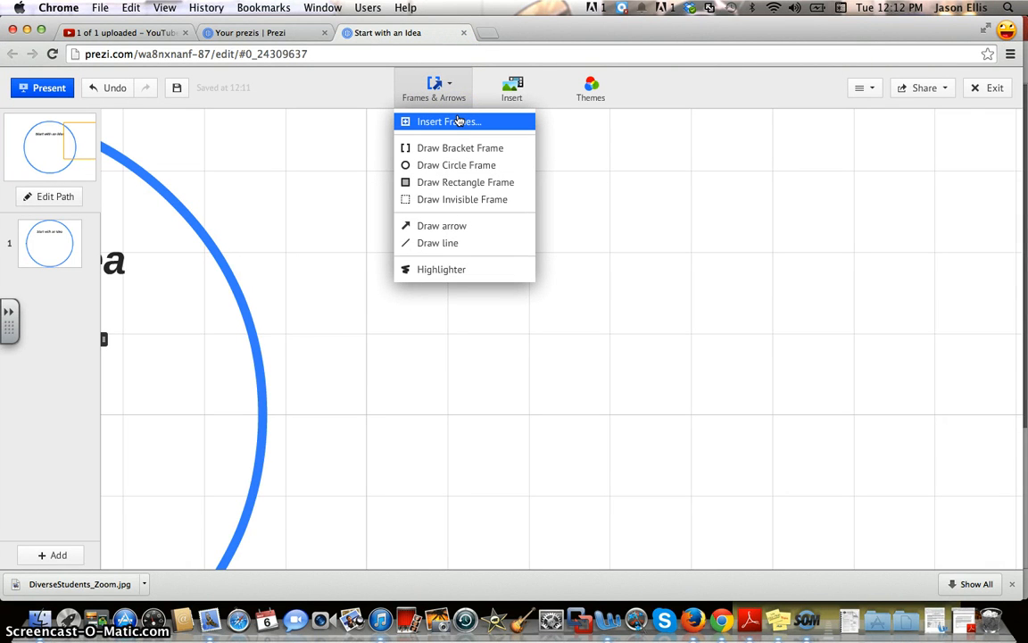
click(459, 146)
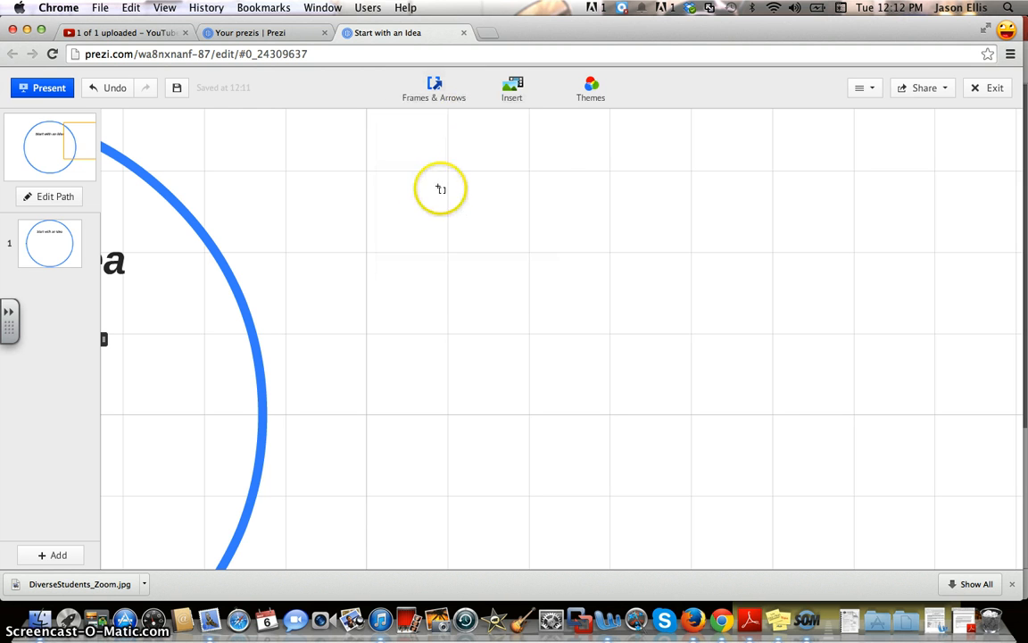
drag(414, 187, 679, 470)
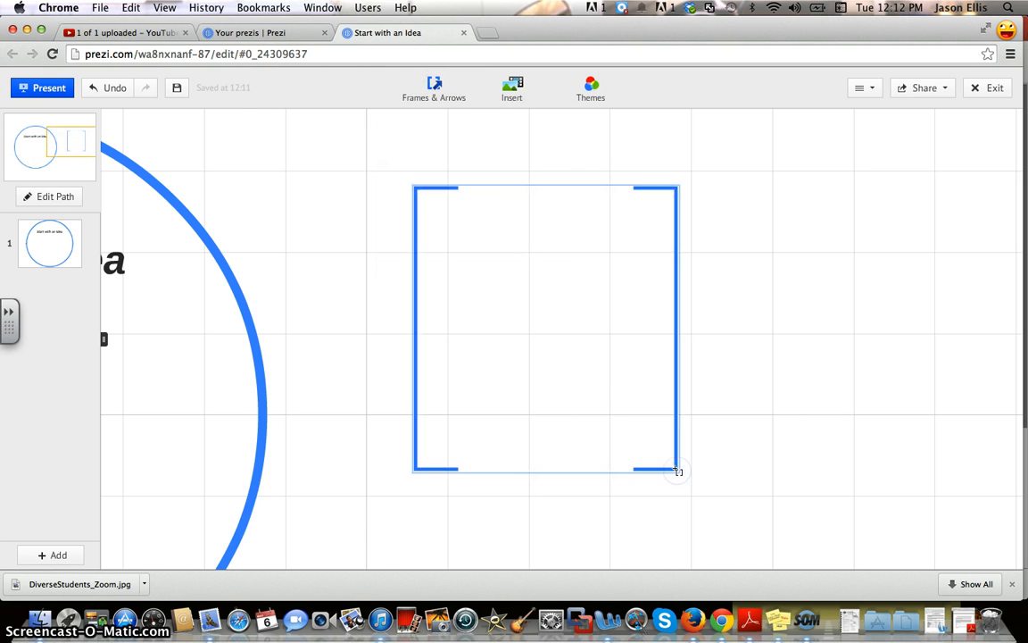
Add four separate staggered body texts inside the bracket frame, reading "Too", "Cool", "4" and "Jello" from top to bottom
click(462, 234)
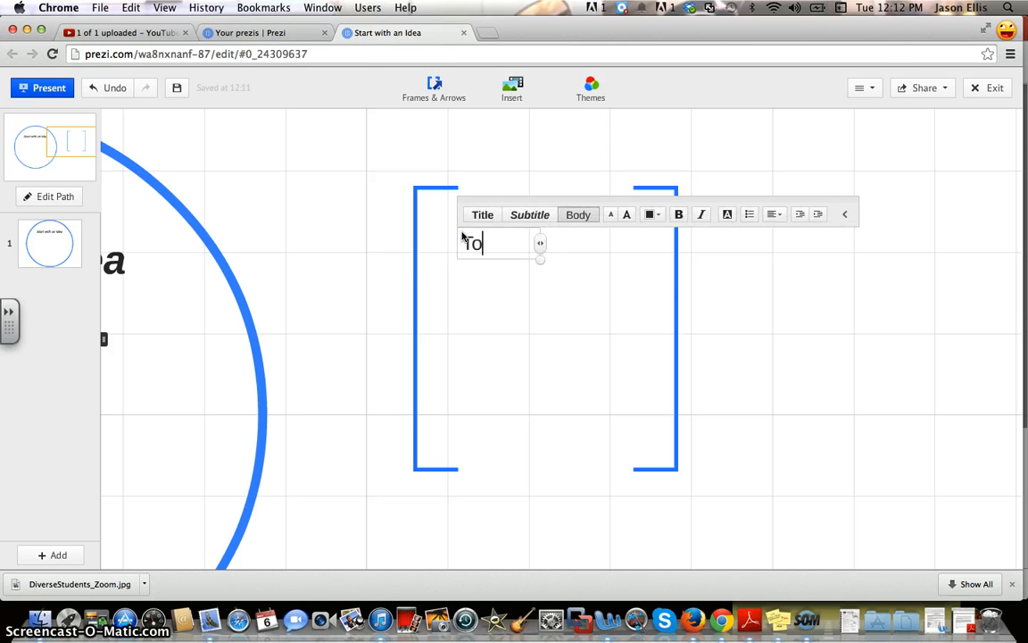
click(530, 298)
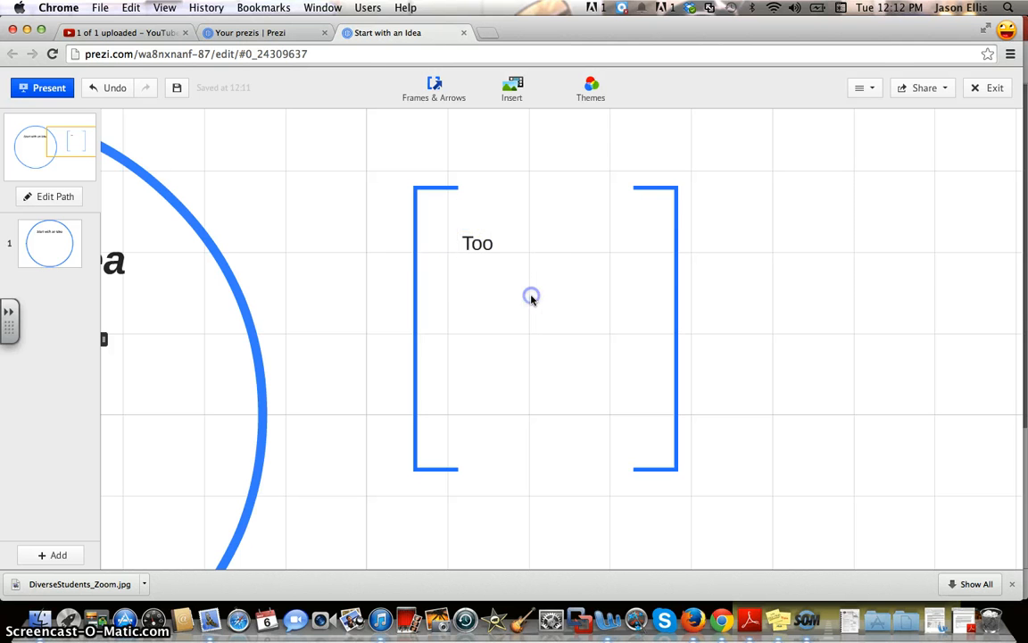
click(530, 298)
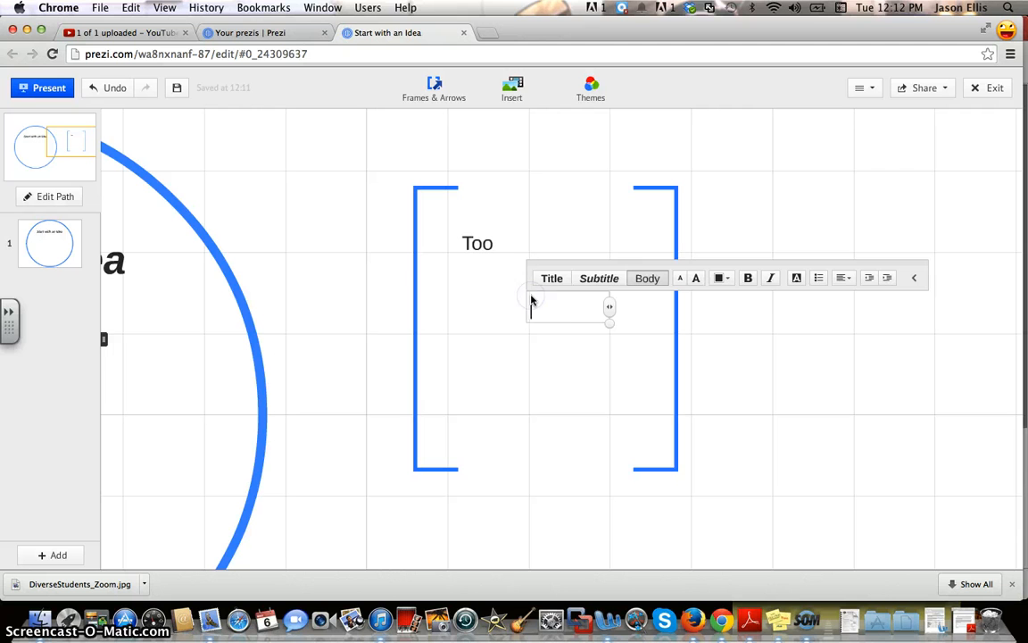
click(466, 349)
click(465, 354)
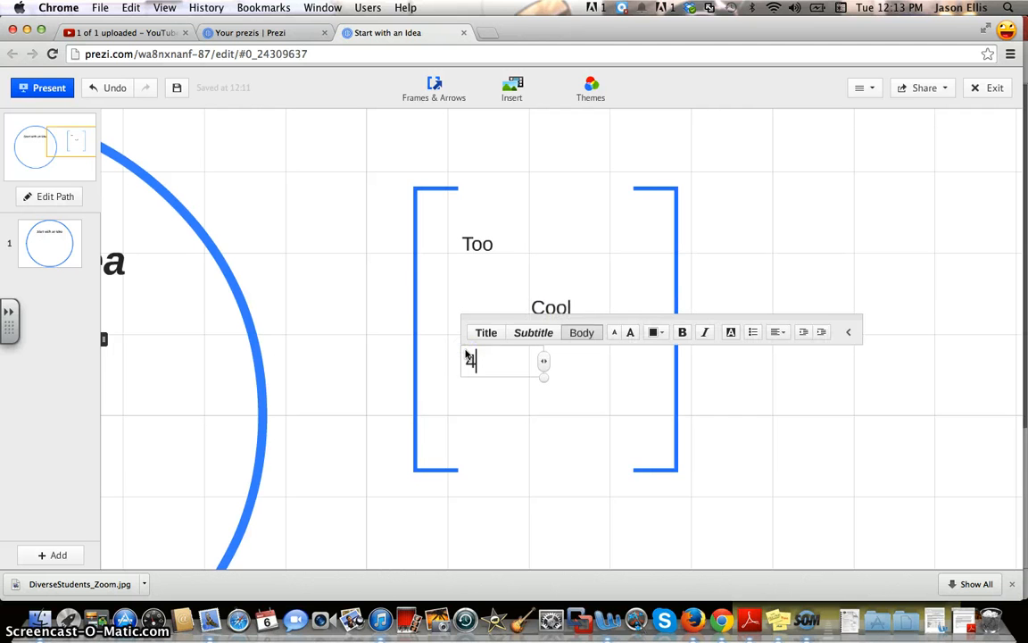
click(545, 416)
click(544, 416)
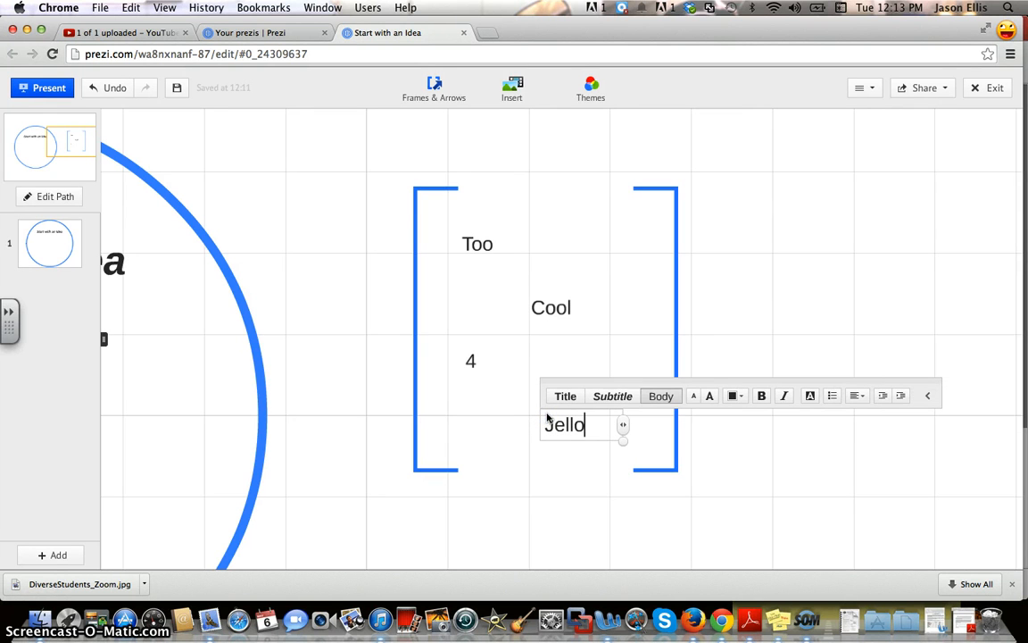
click(771, 441)
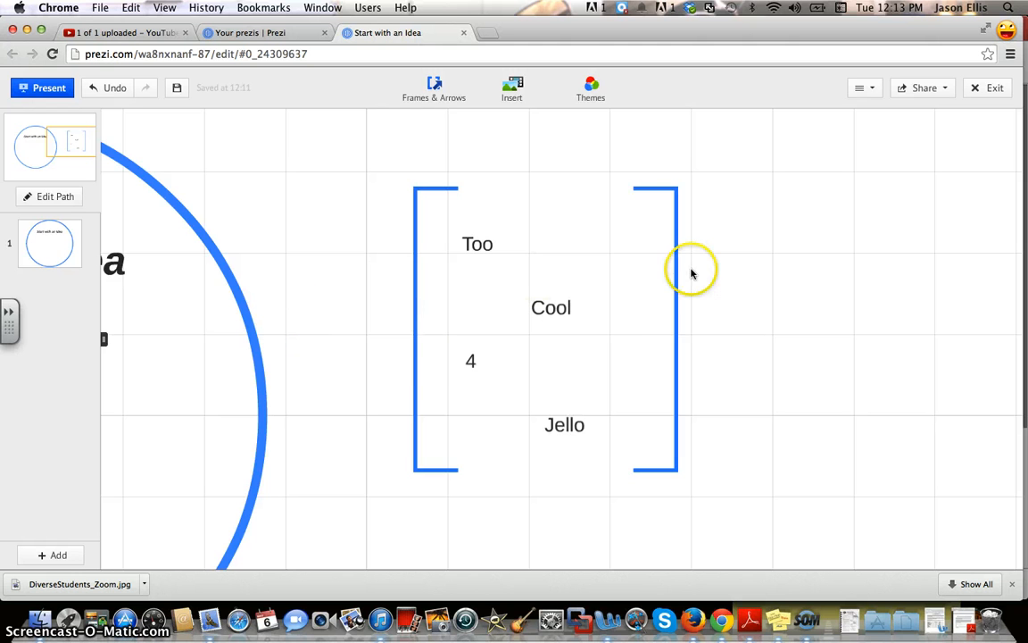
Insert the Linear Process 3 diagram and place it in the empty canvas to the right of the bracket frame
click(811, 350)
mouse_move(812, 350)
mouse_down()
mouse_move(757, 347)
mouse_move(660, 293)
mouse_move(467, 294)
mouse_up()
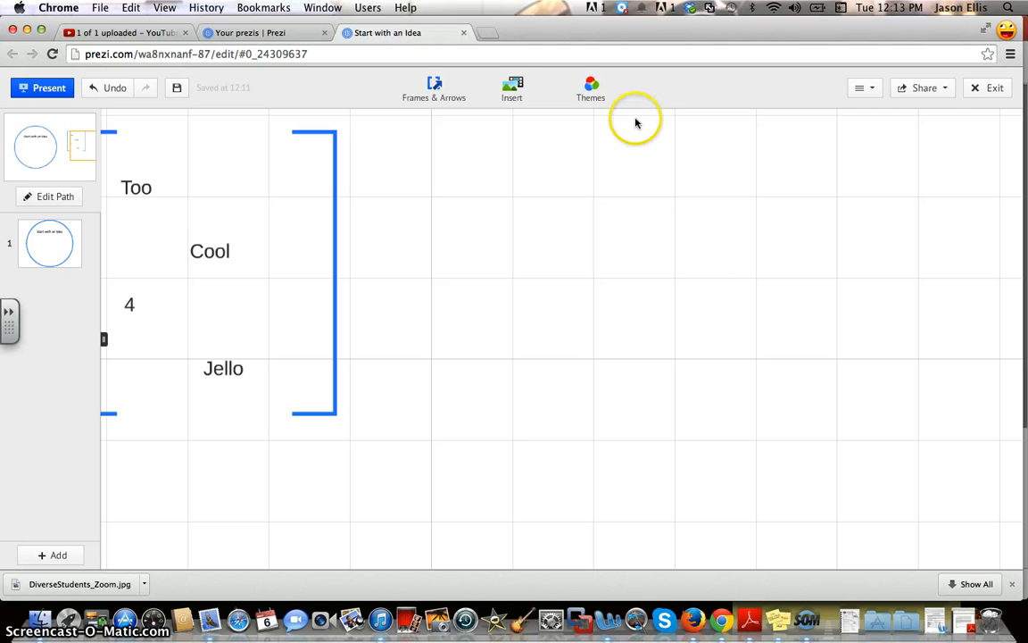
click(515, 89)
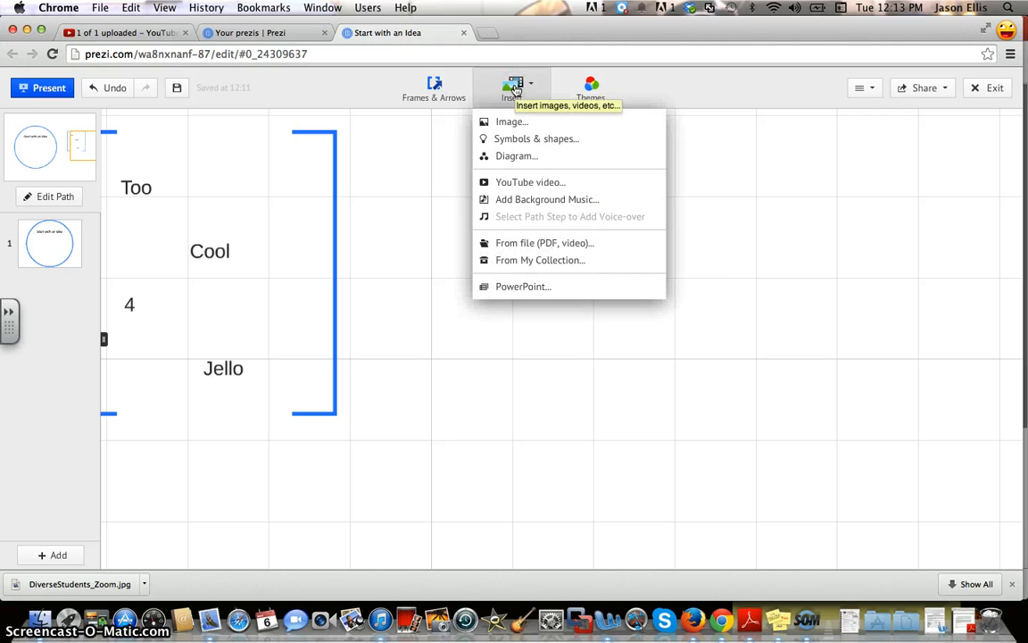
click(517, 156)
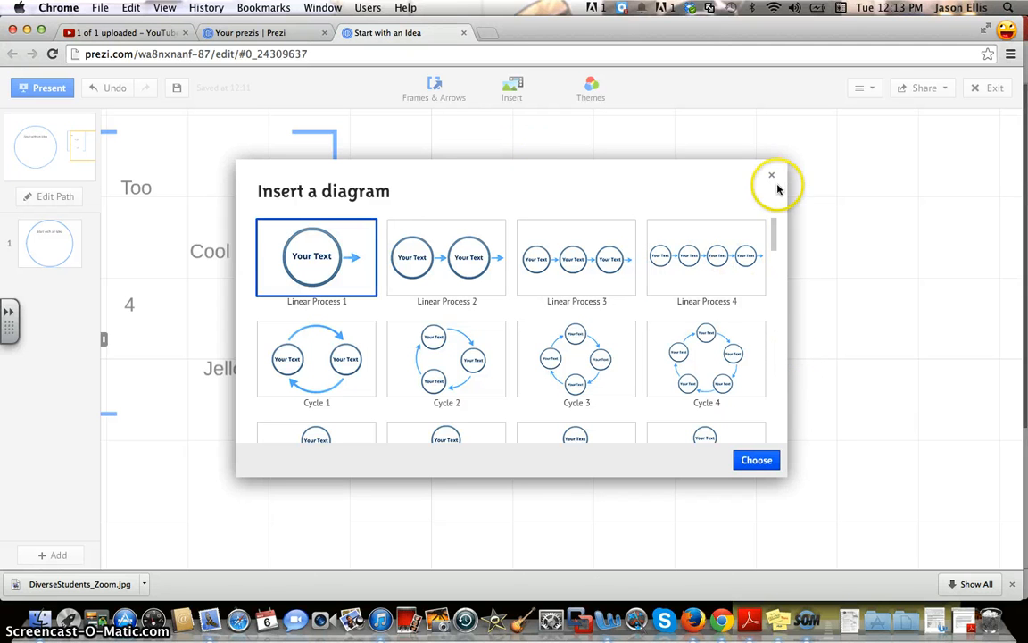
click(592, 259)
click(757, 461)
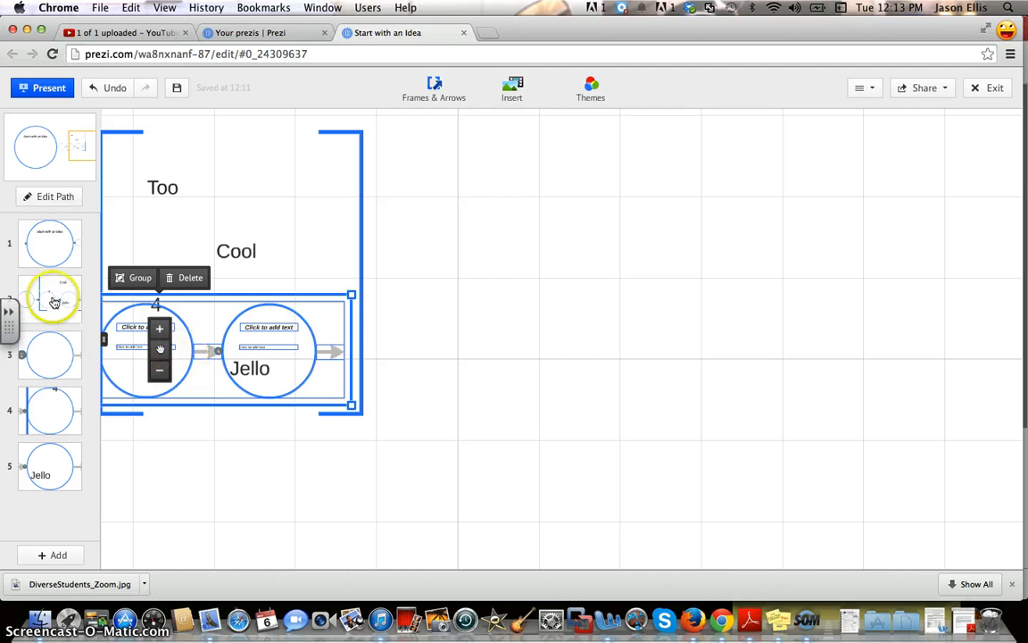
drag(160, 348, 622, 254)
Fill in the subtitles of the diagram's three circles, in order, as "Participation", "Is" and "Cool"
scroll(622, 253, up, 5)
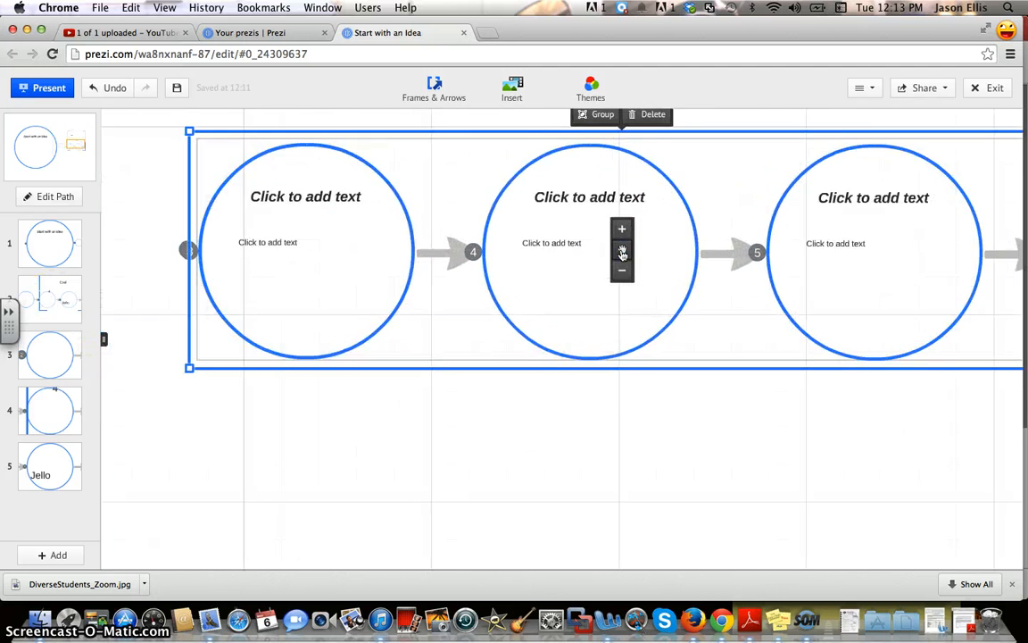
scroll(622, 253, down, 5)
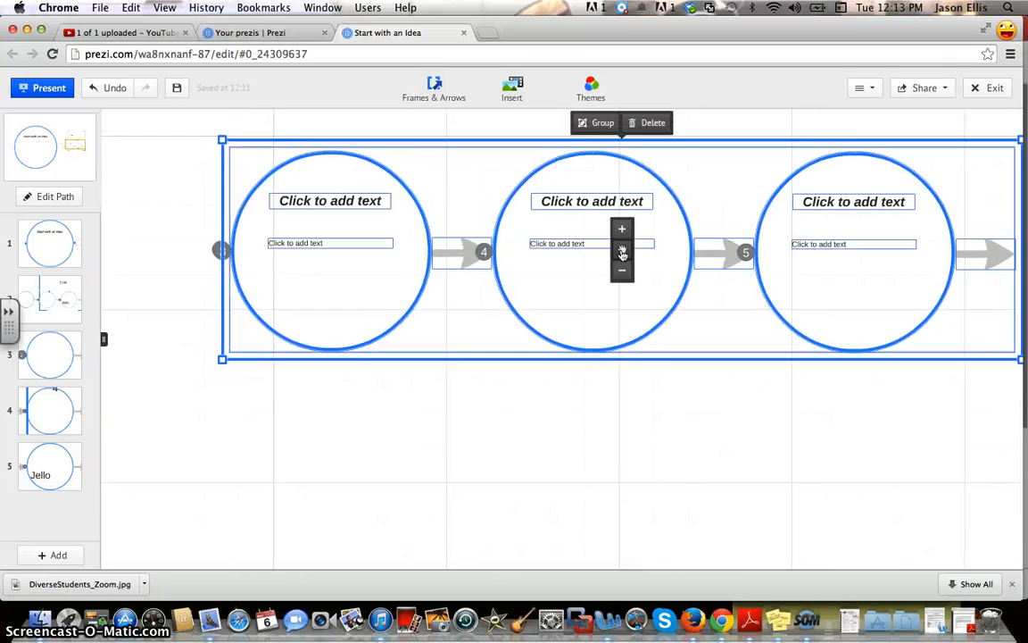
scroll(622, 253, up, 3)
scroll(622, 252, down, 1)
click(367, 184)
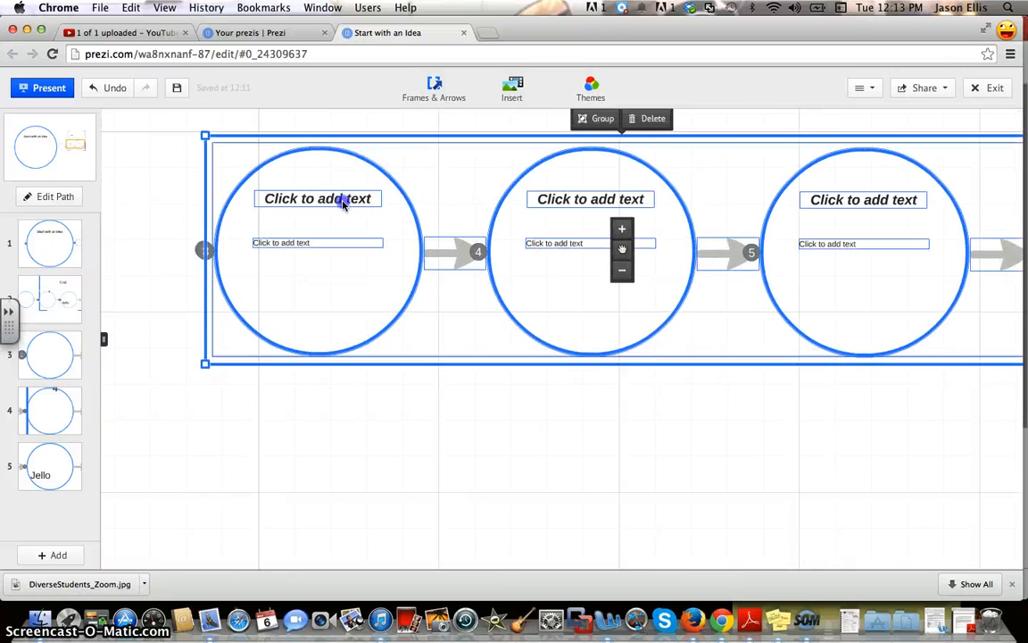
click(342, 201)
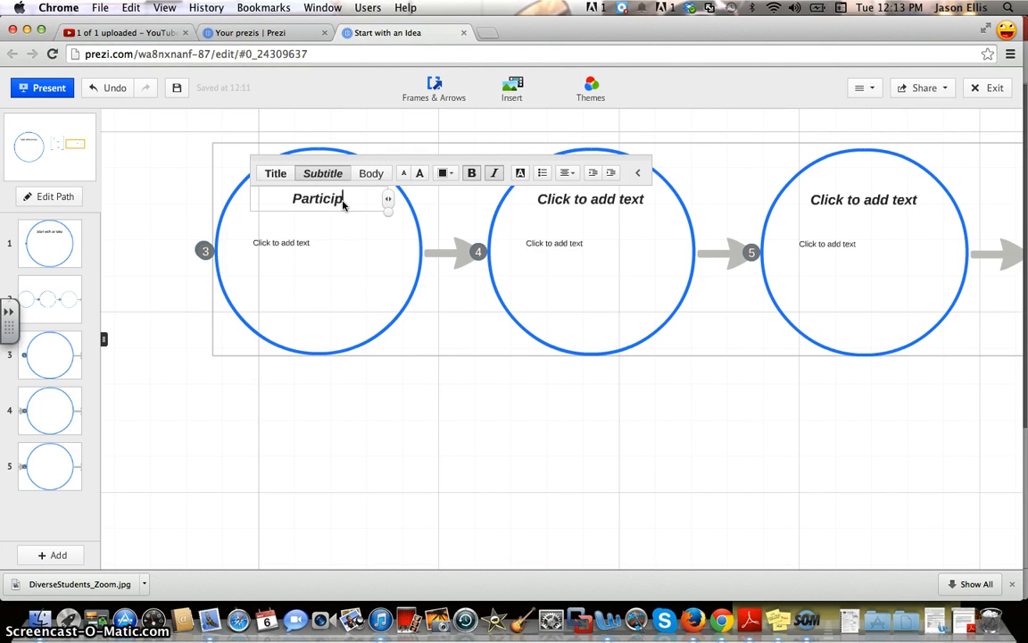
click(595, 199)
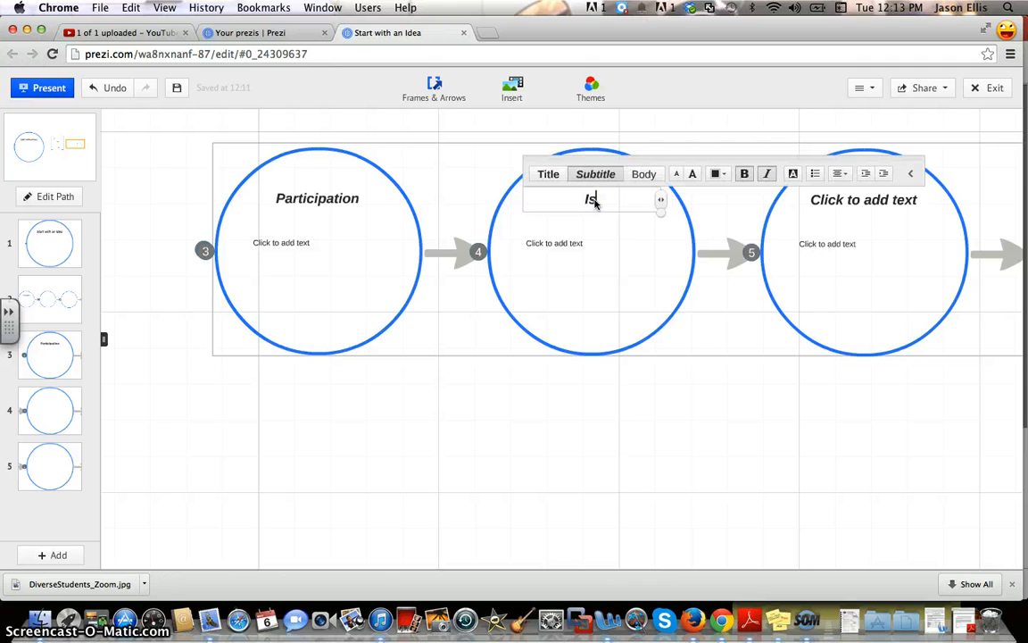
click(854, 207)
click(873, 204)
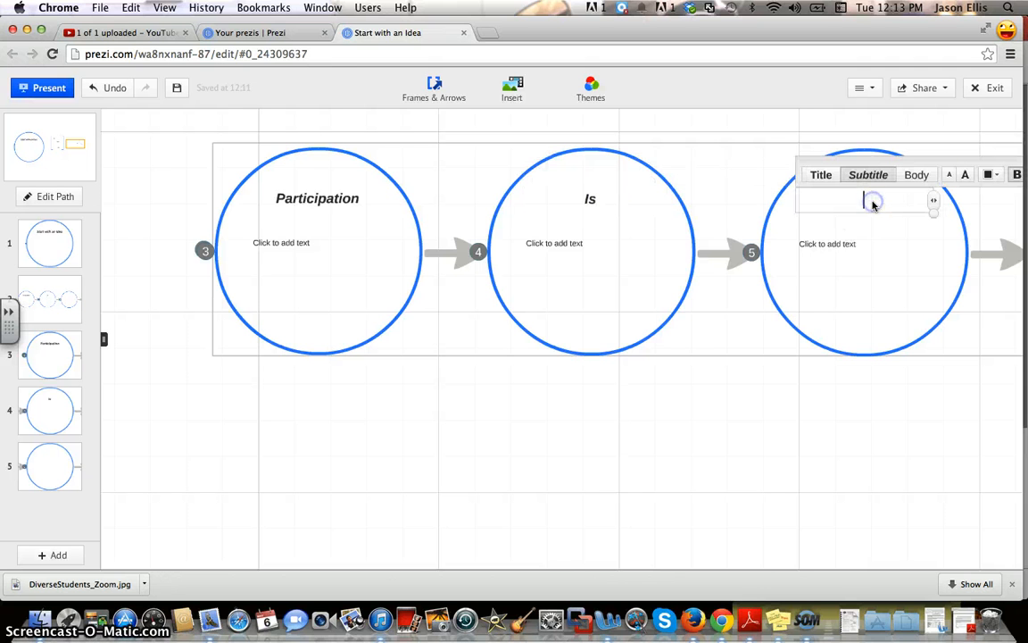
text(Cool)
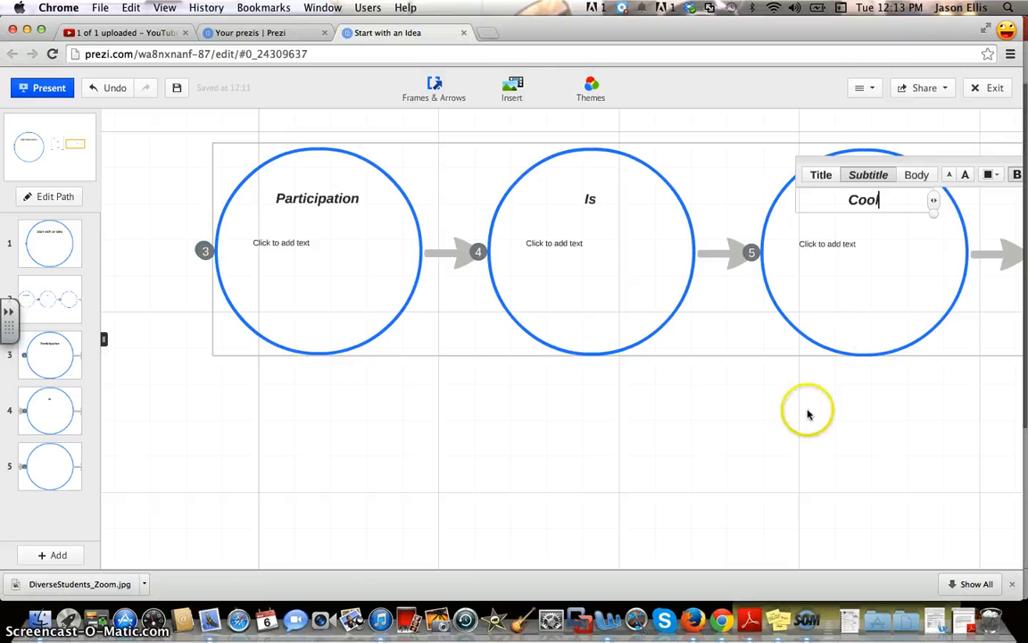
click(684, 480)
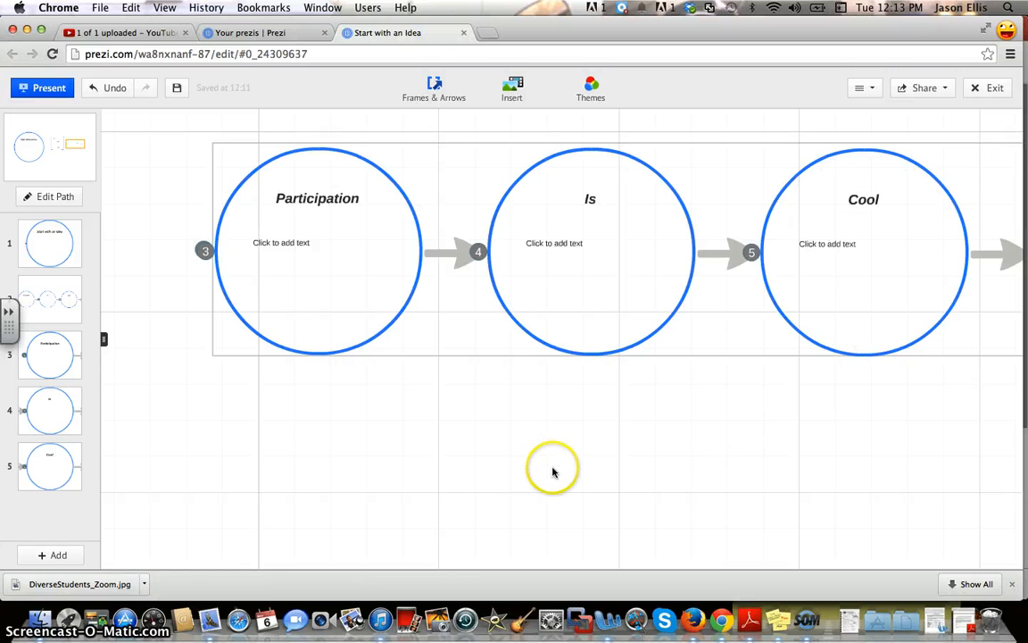
Search web images for "group students" and place the picture of five students with raised arms in the empty canvas below the diagram
drag(554, 482, 431, 257)
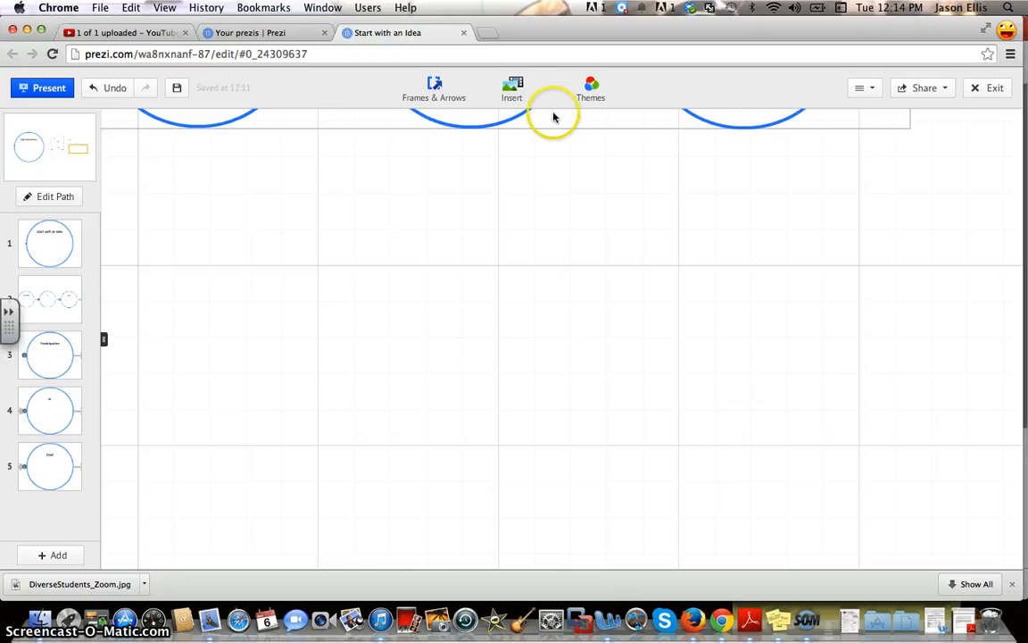
click(517, 98)
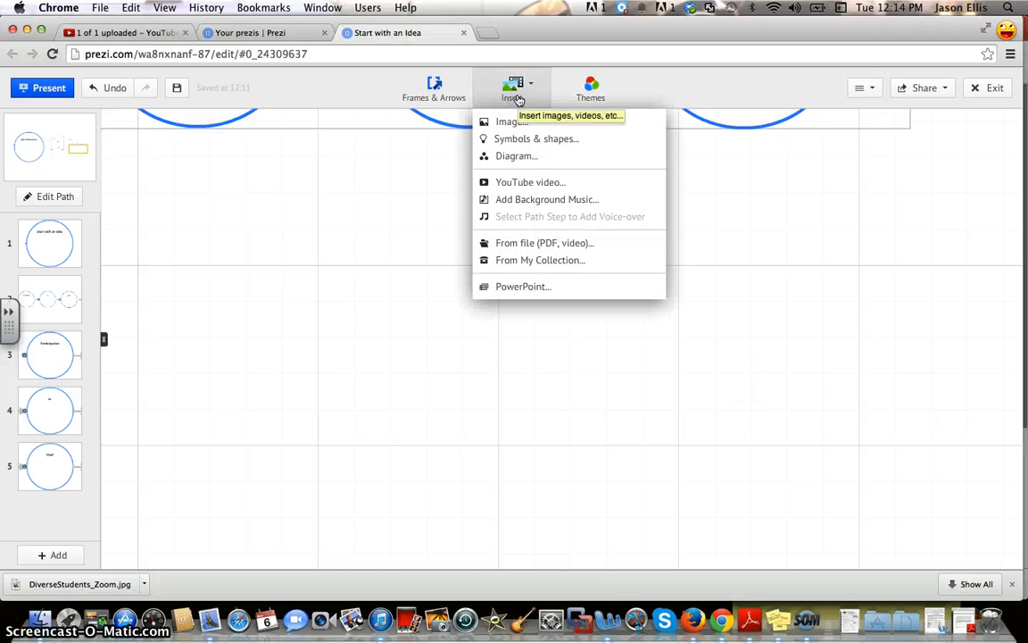
click(510, 122)
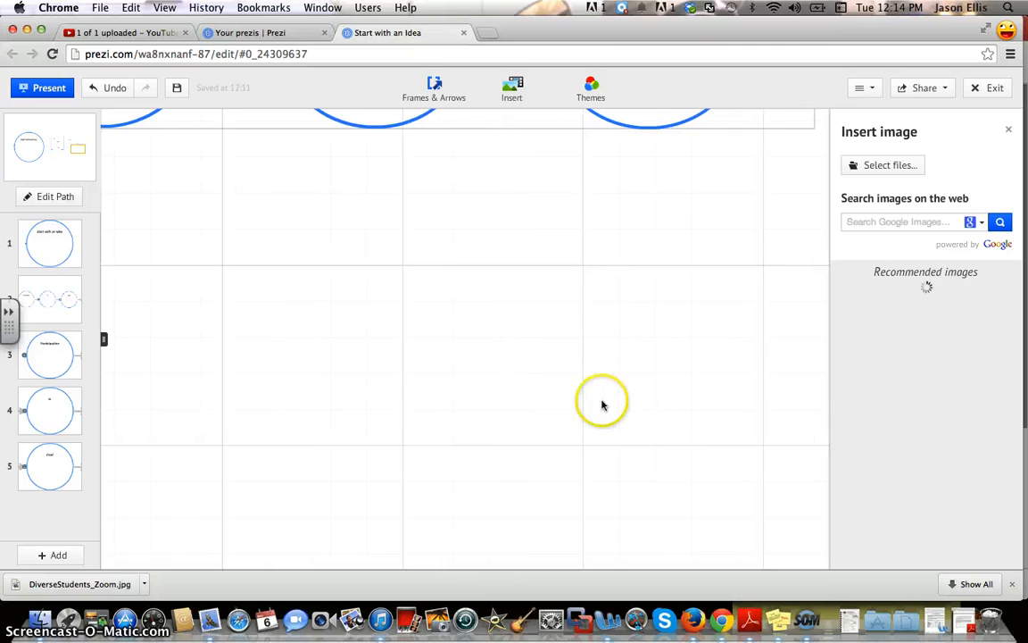
click(879, 225)
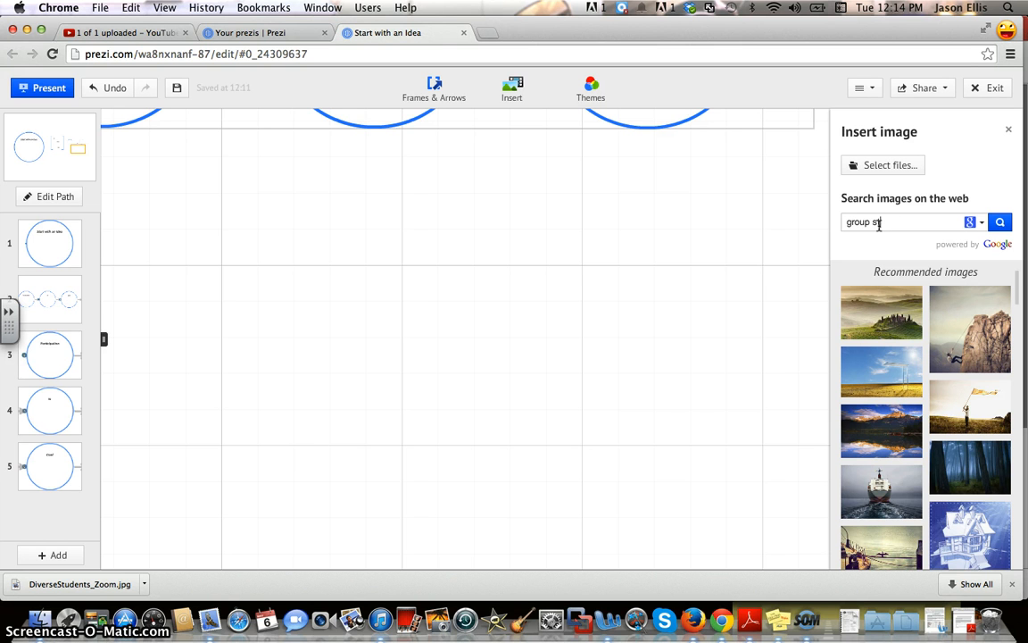
key(Return)
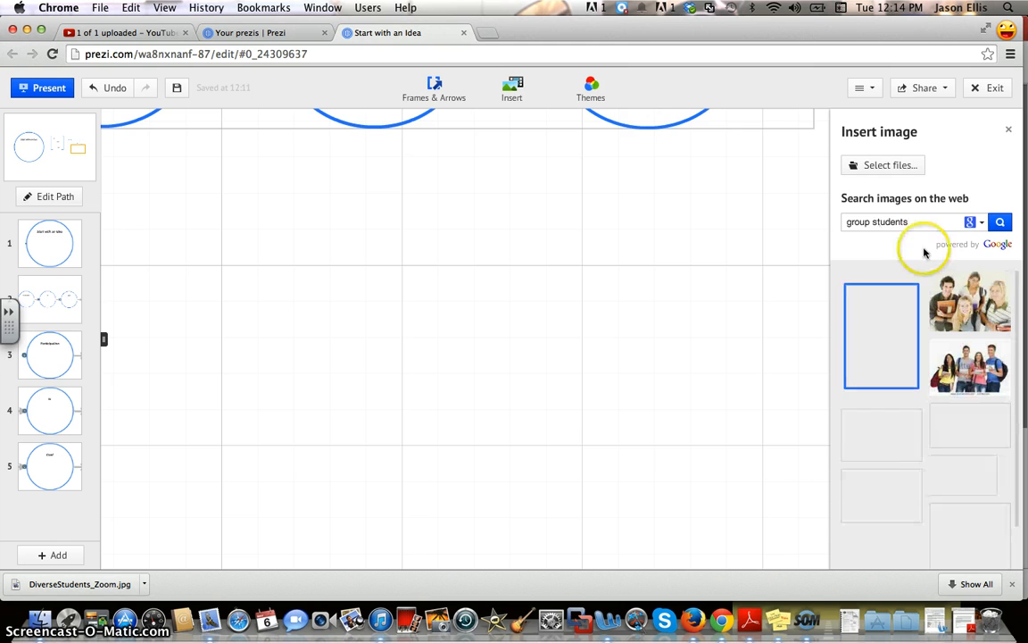
scroll(1019, 385, down, 5)
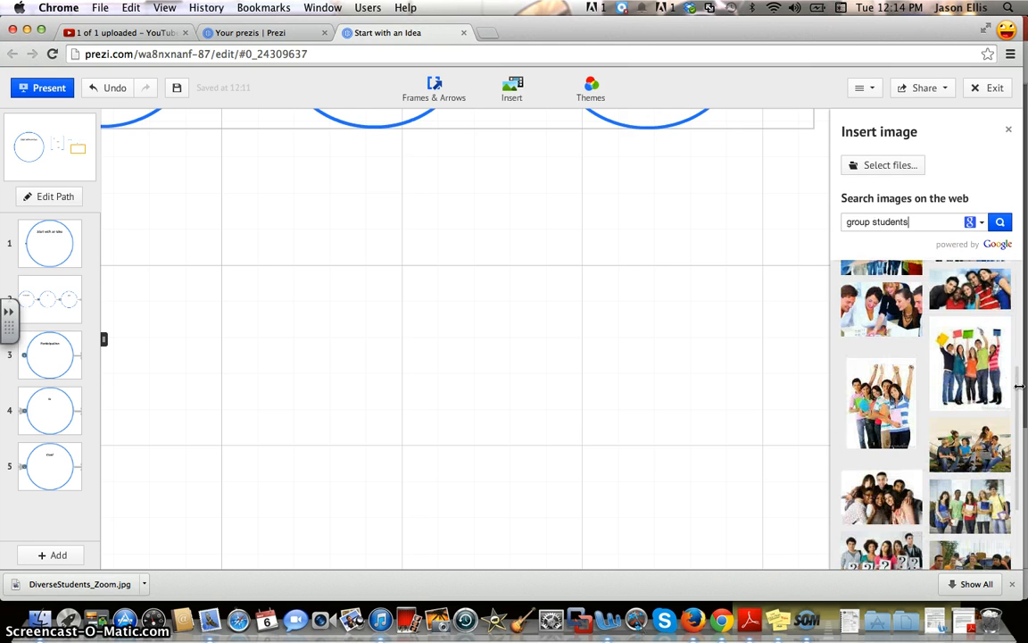
drag(905, 439, 478, 283)
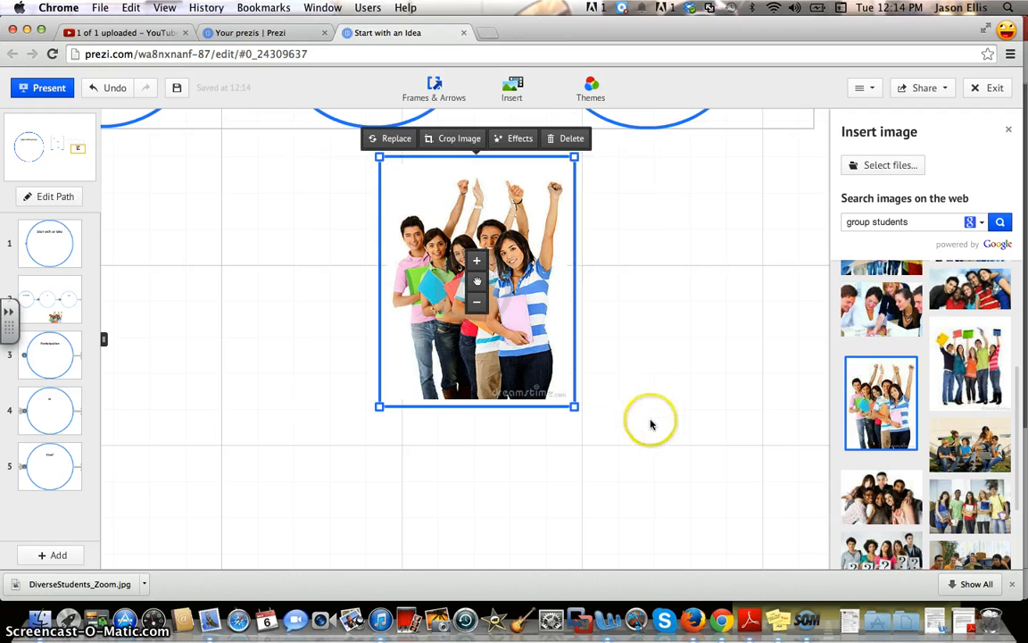
scroll(639, 392, up, 5)
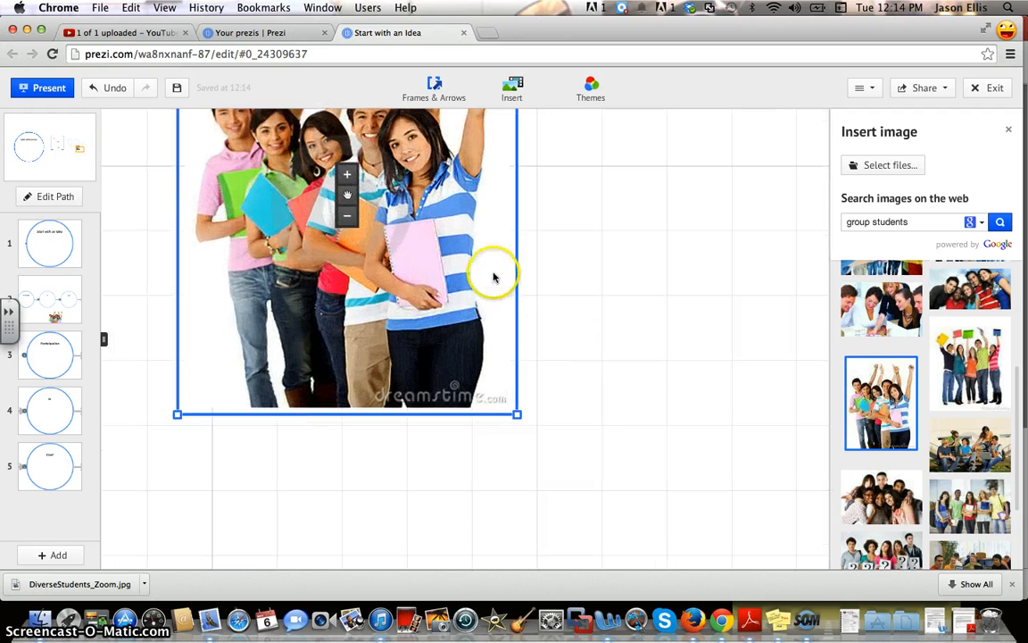
drag(474, 259, 554, 427)
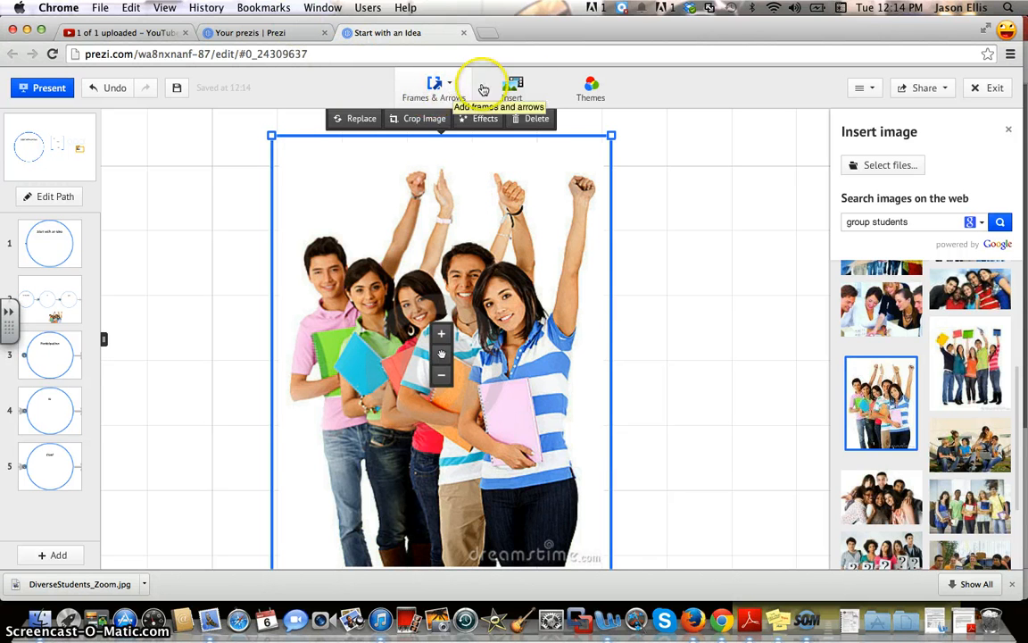
Draw a small rectangle frame tightly around the thumbs-up hand in the students picture
click(437, 87)
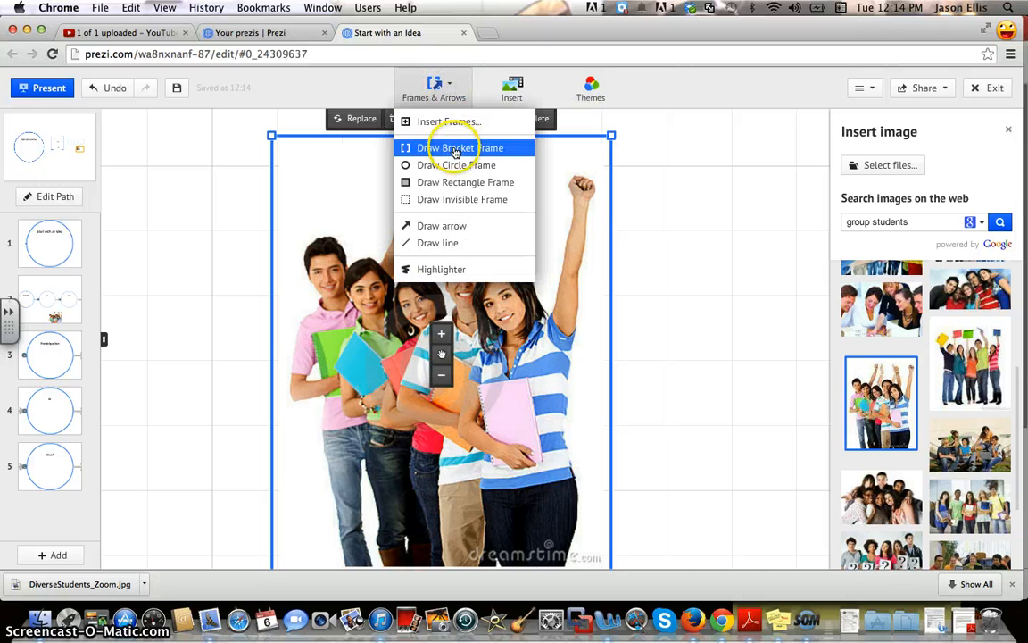
click(458, 183)
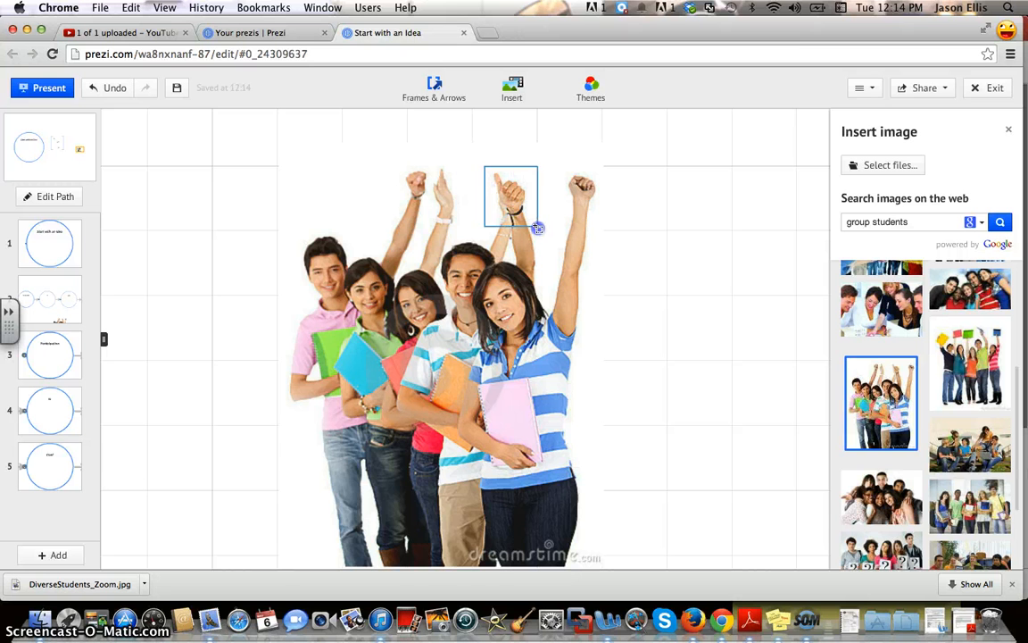
drag(538, 230, 537, 230)
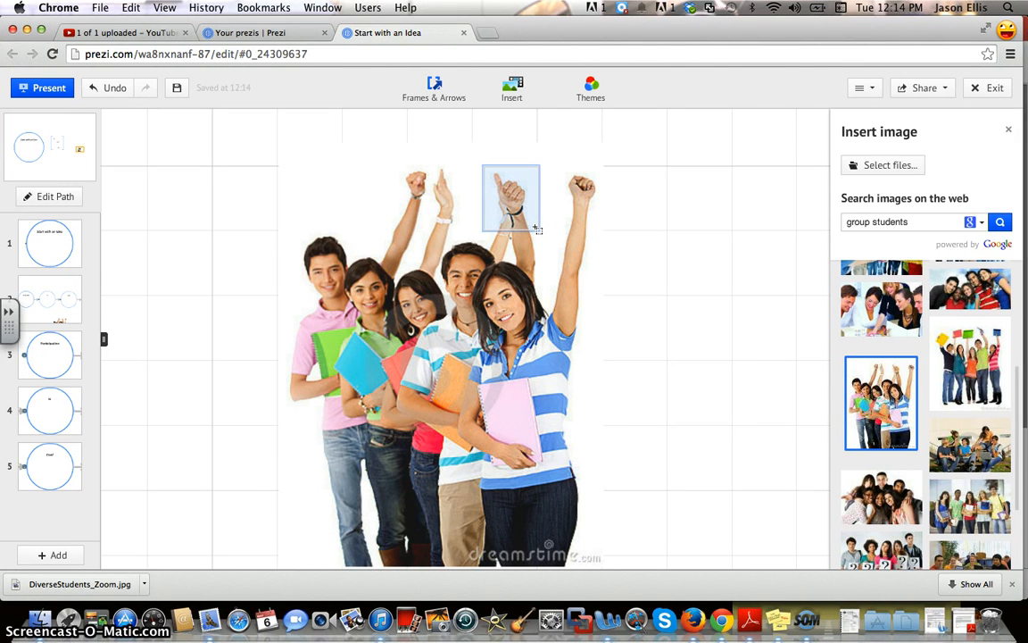
click(759, 250)
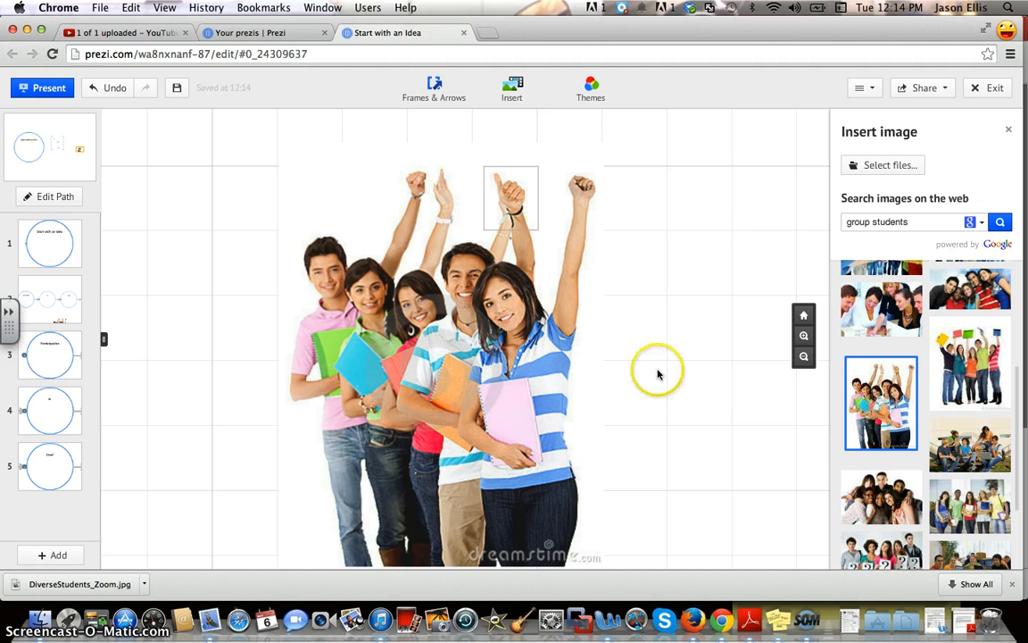
Start inserting a YouTube video with the empty canvas between the bracket frame and the students picture in view
scroll(700, 433, down, 3)
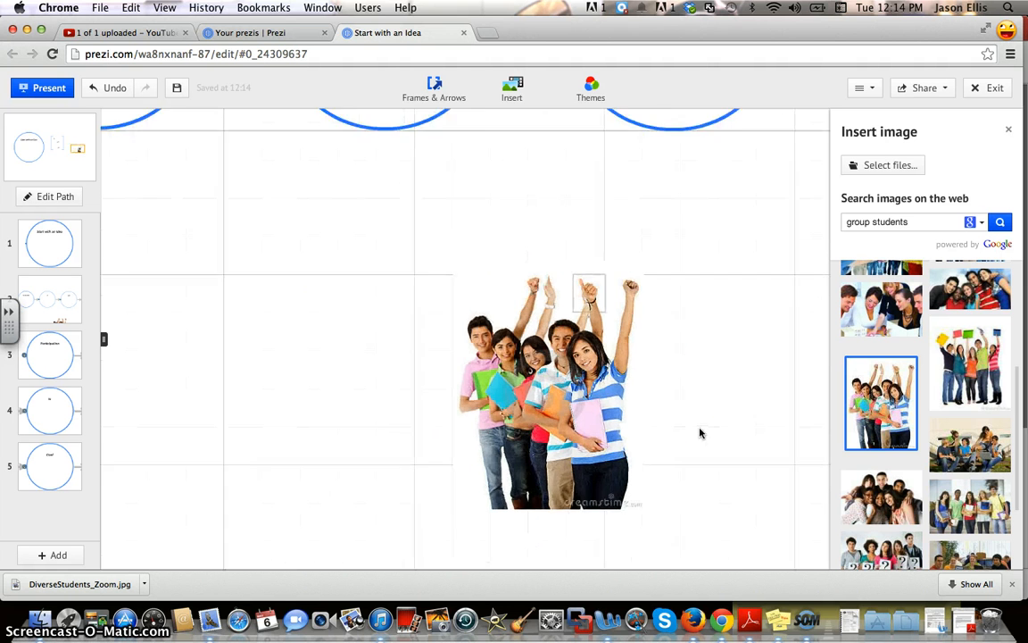
drag(323, 413, 391, 372)
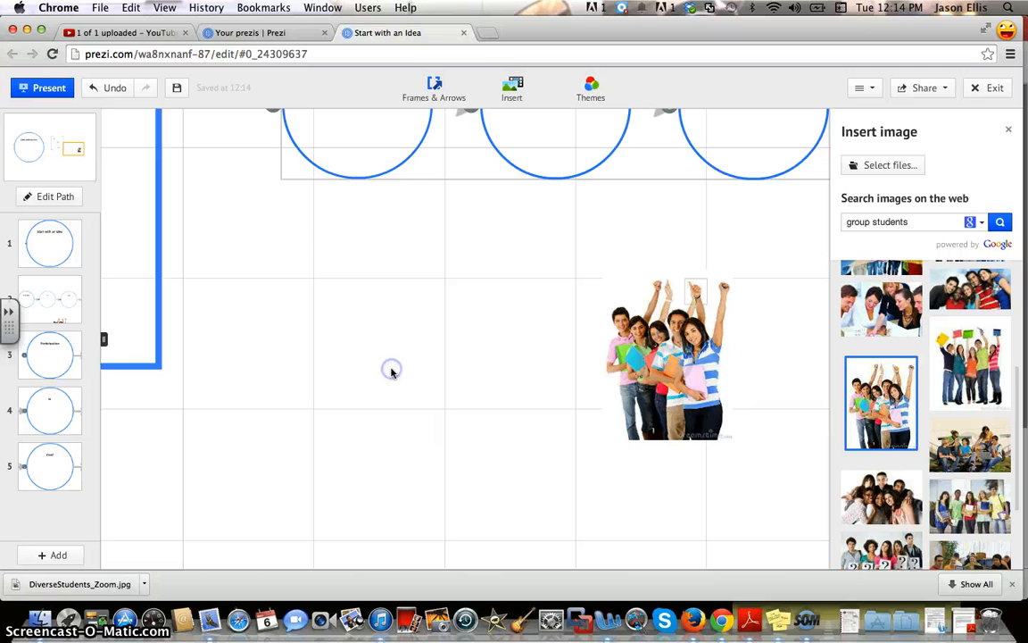
click(808, 622)
click(380, 447)
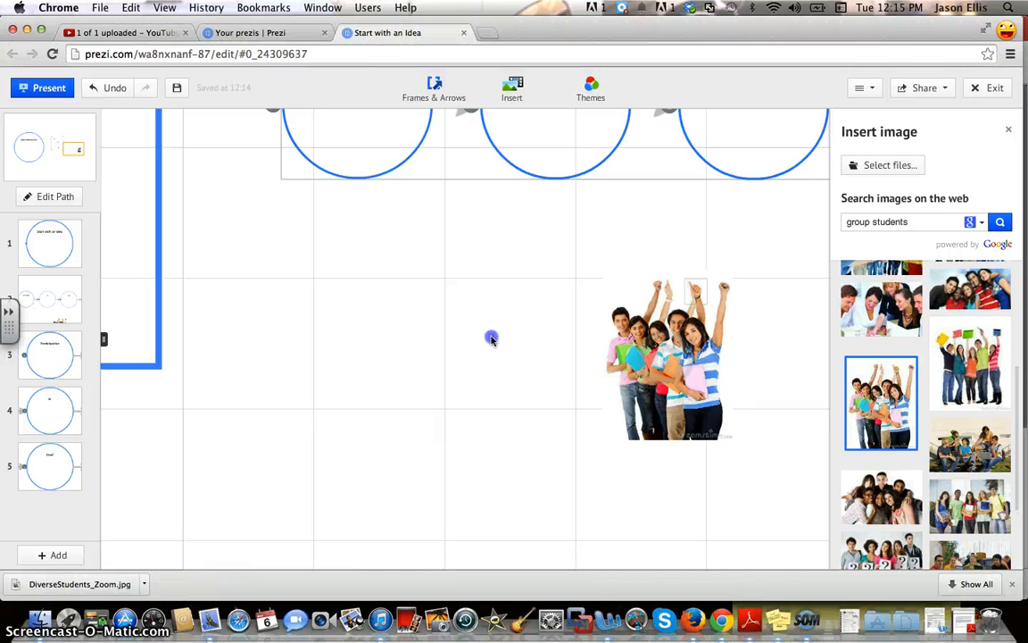
drag(406, 406, 504, 285)
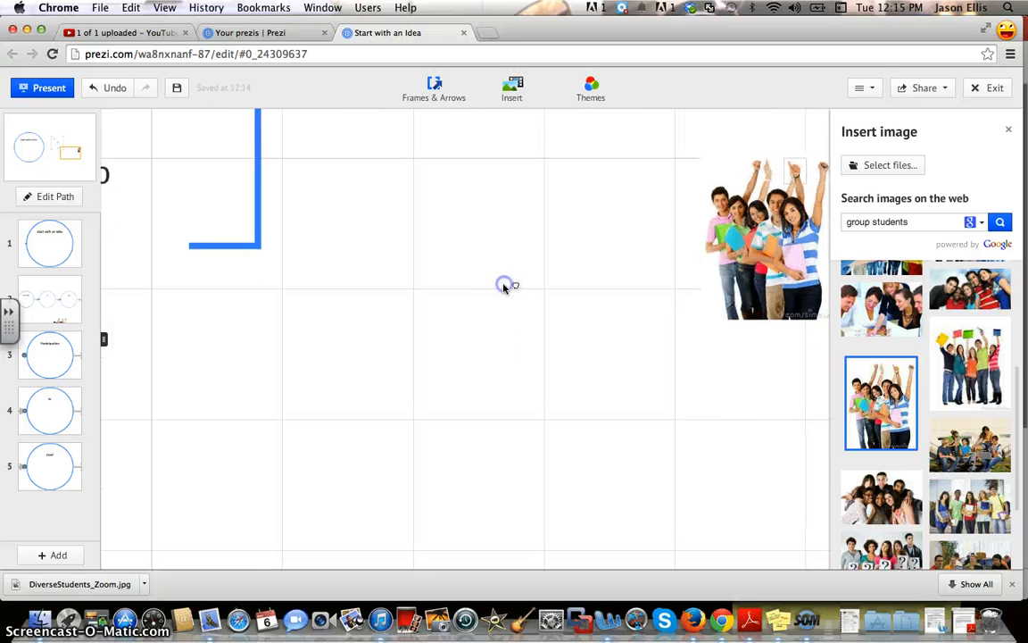
click(515, 93)
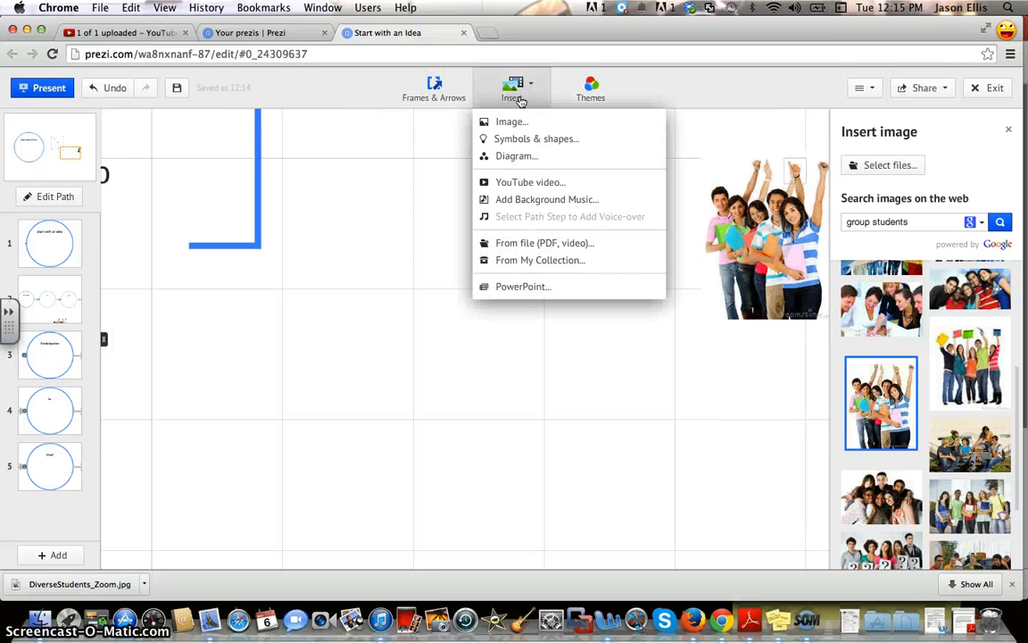
click(539, 125)
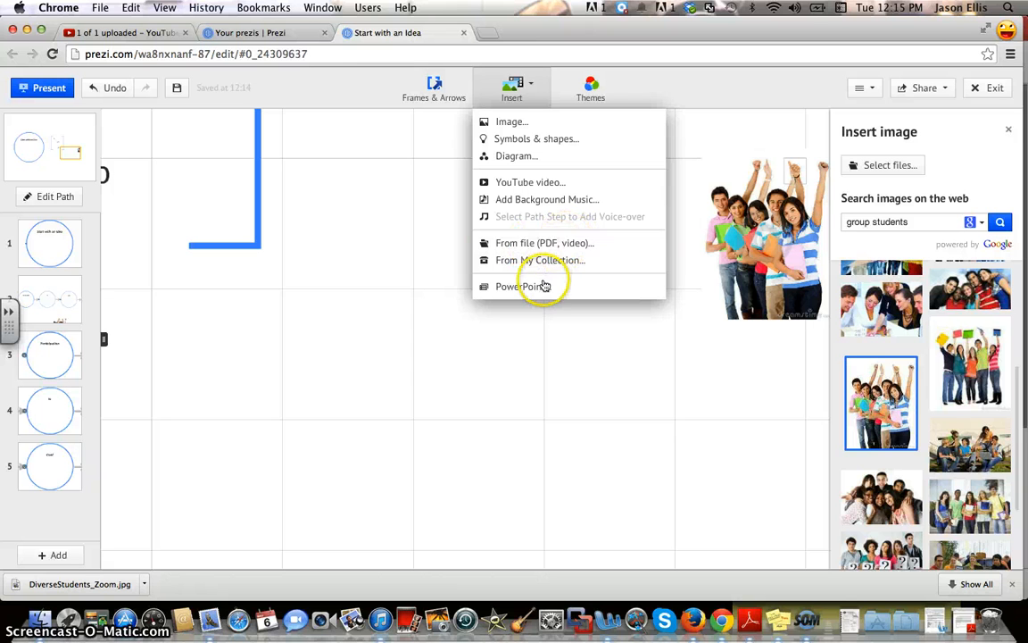
click(541, 183)
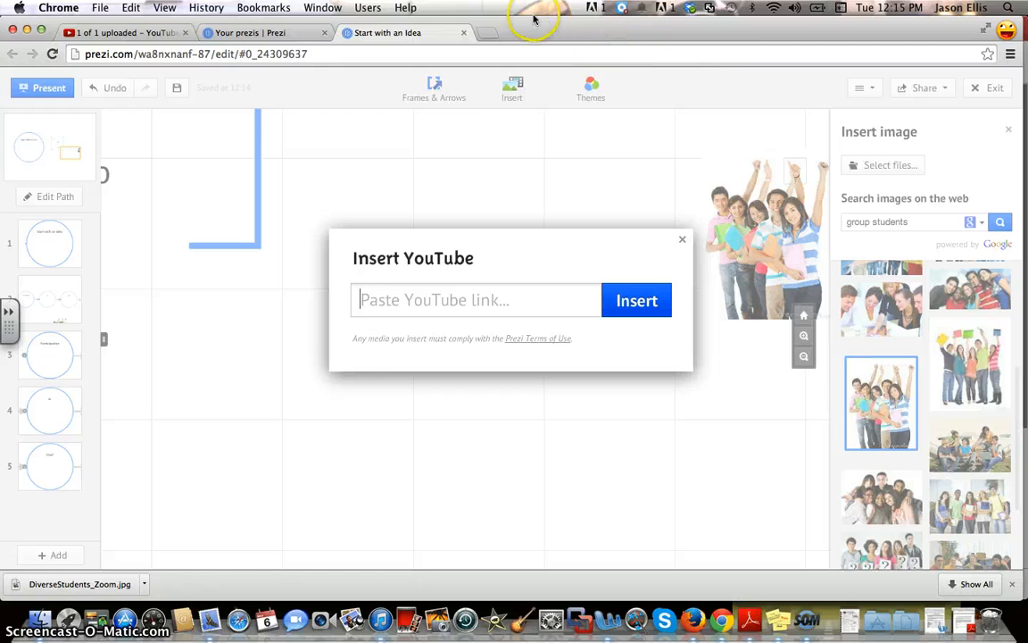
Open YouTube (youtube.com) in a new browser tab, keeping the prezi's video insertion dialog open
click(491, 32)
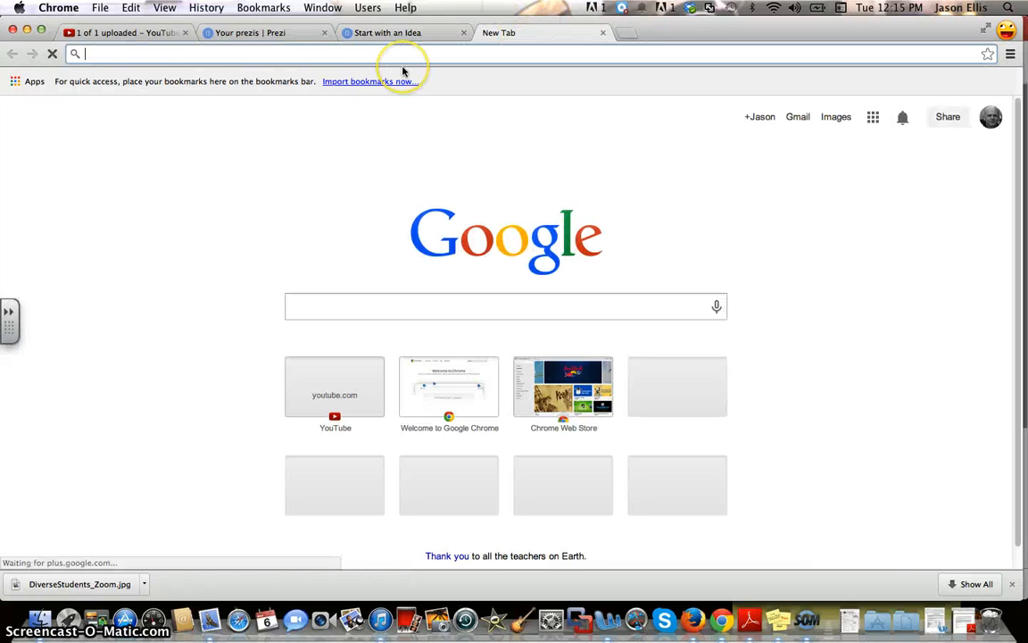
click(604, 34)
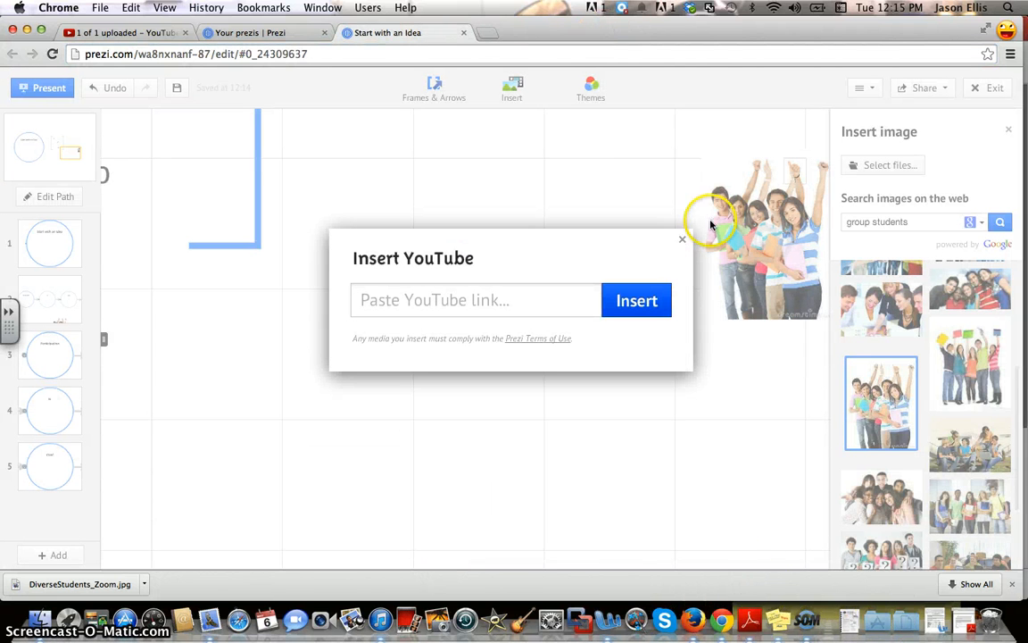
click(486, 34)
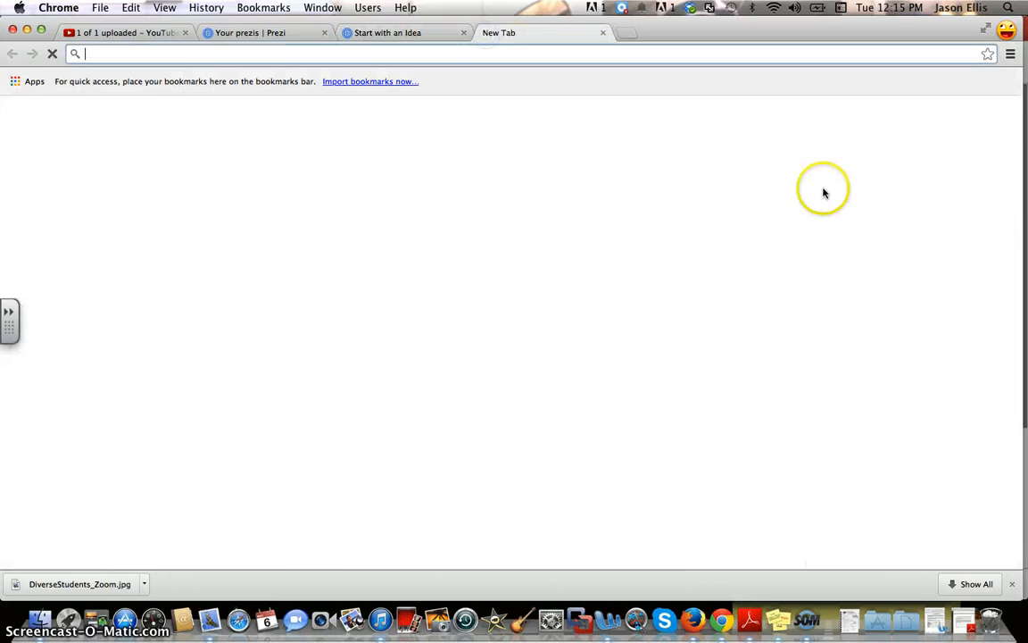
text(youtube.com)
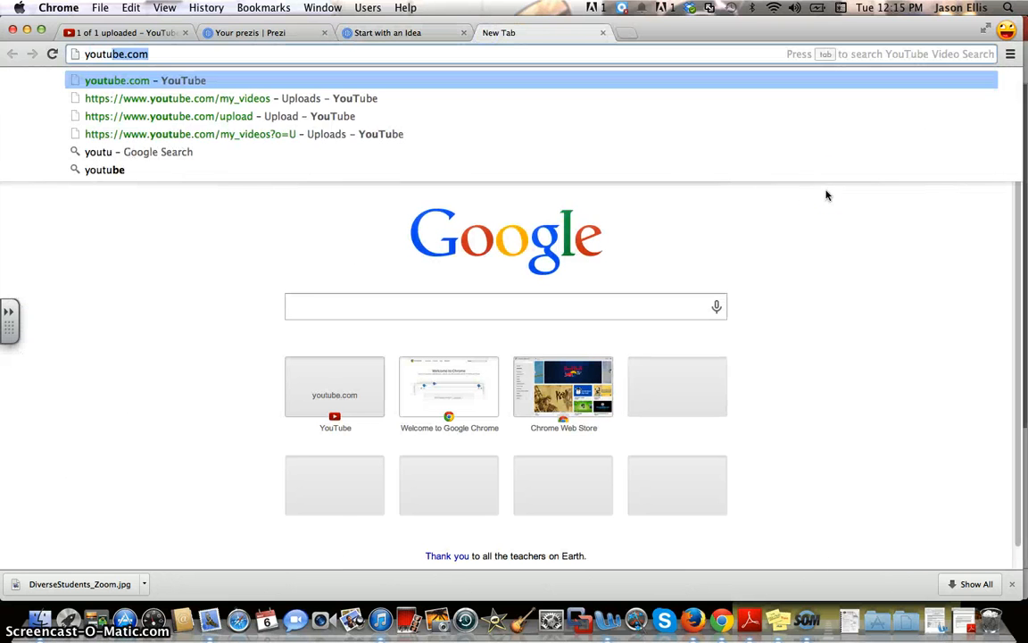
key(Return)
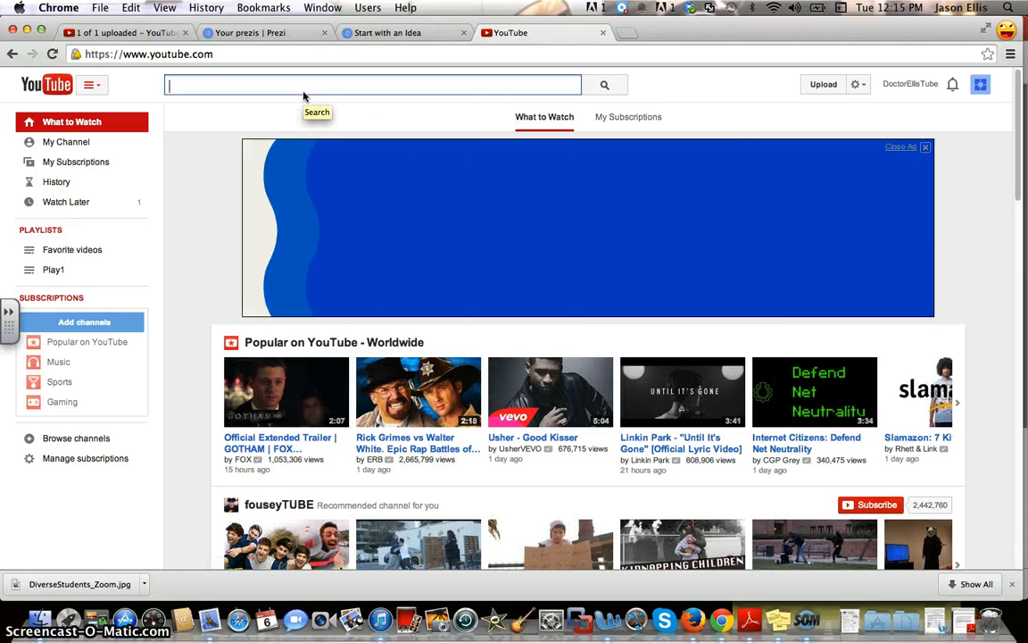
Search YouTube for "voice recognition elevator" and open the video "Burnistoun S1E1 - Voice Recognition Elevator - ELEVEN!"
text(voic)
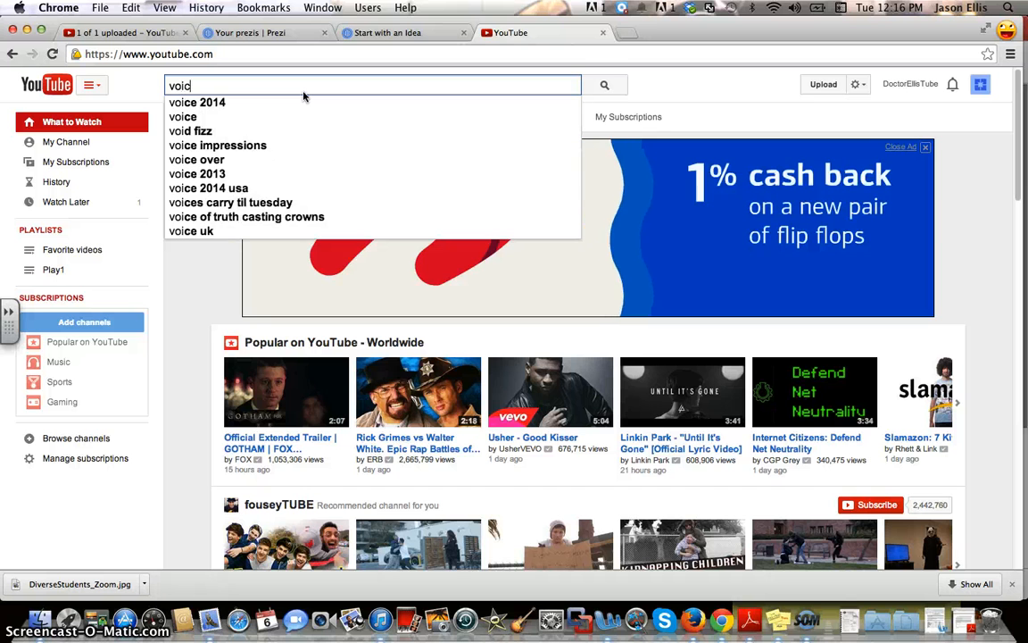
text(e recognitio)
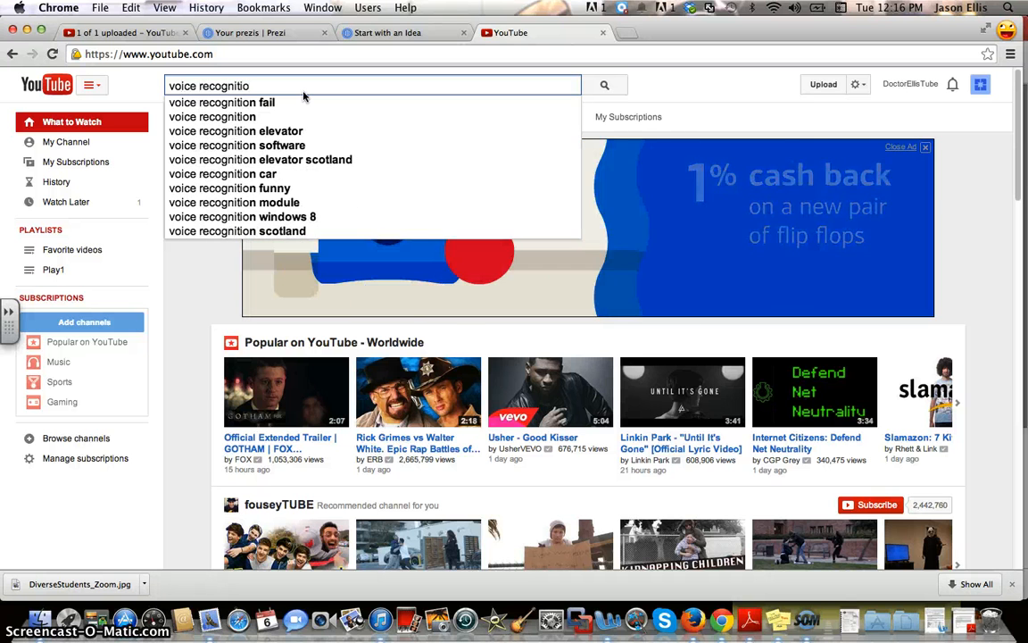
click(300, 131)
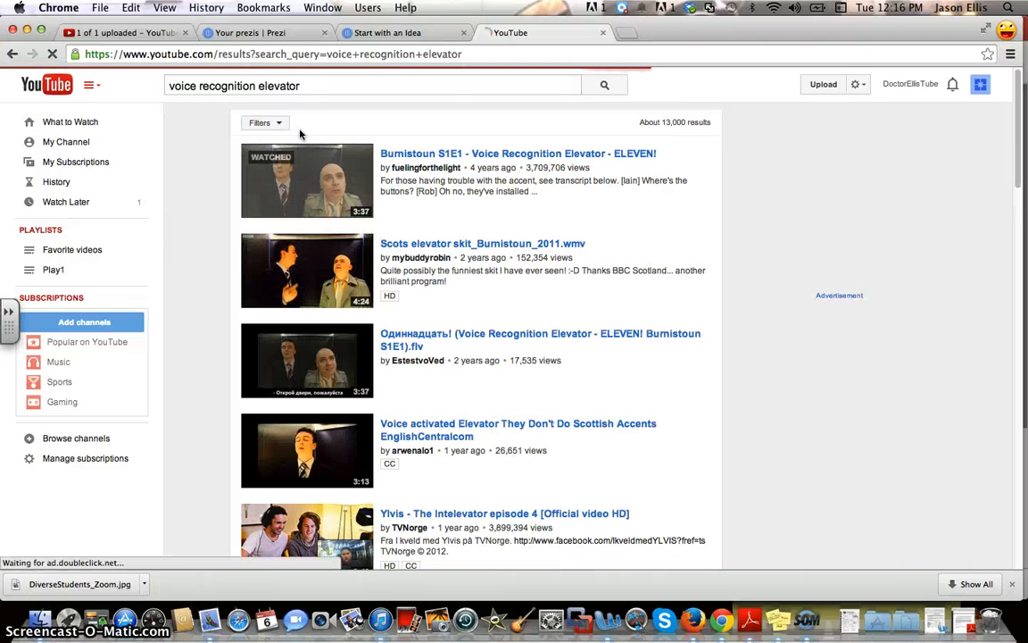
click(449, 152)
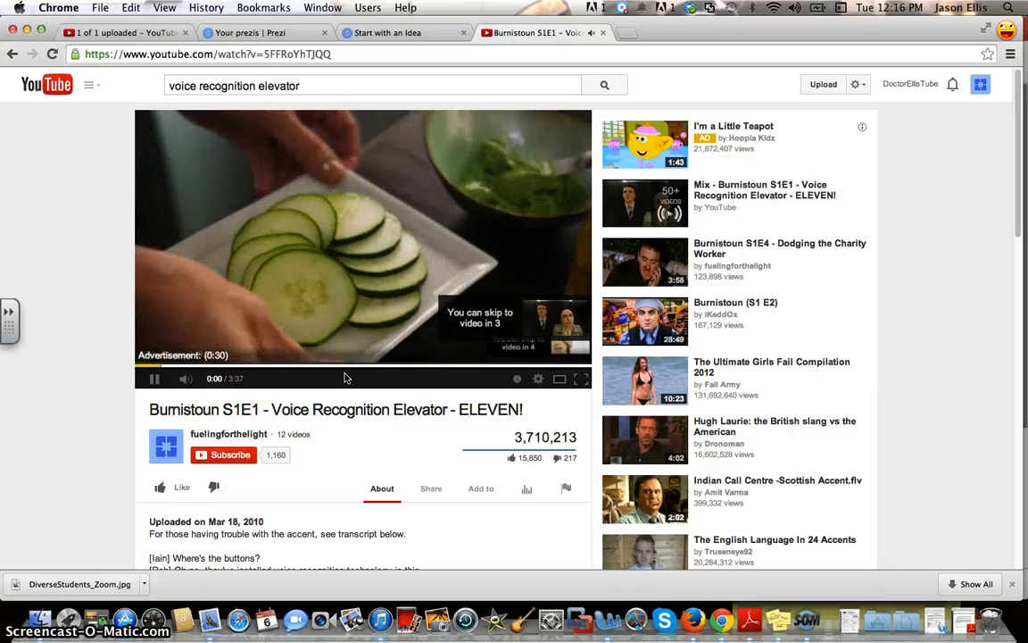
Skip the ad to reach the elevator video, copy its web address and pause the playback
key(XF86AudioMute)
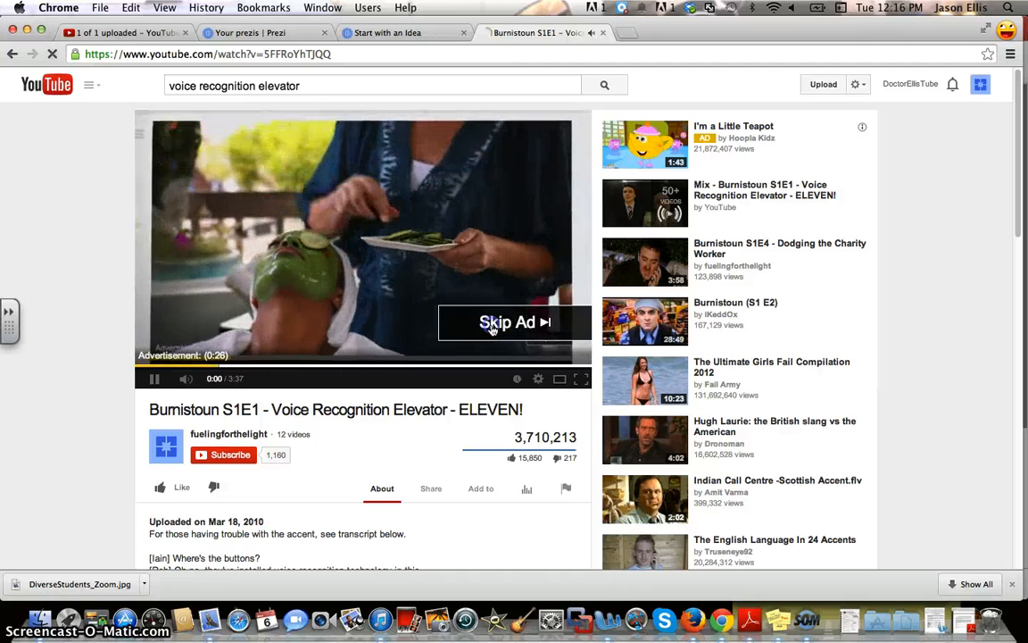
click(482, 323)
click(335, 54)
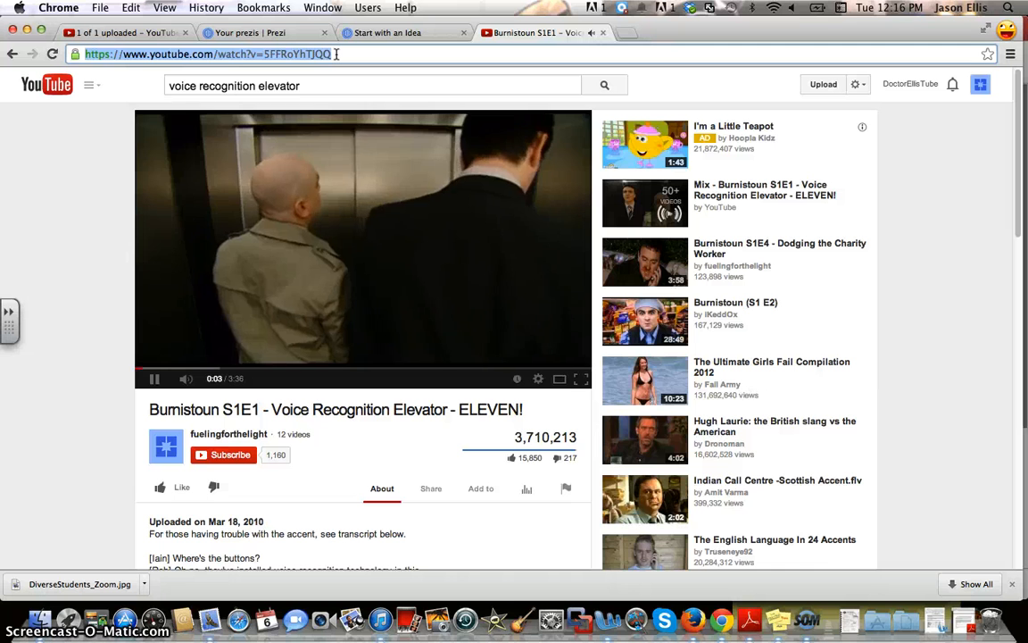
key(XF86AudioRaiseVolume)
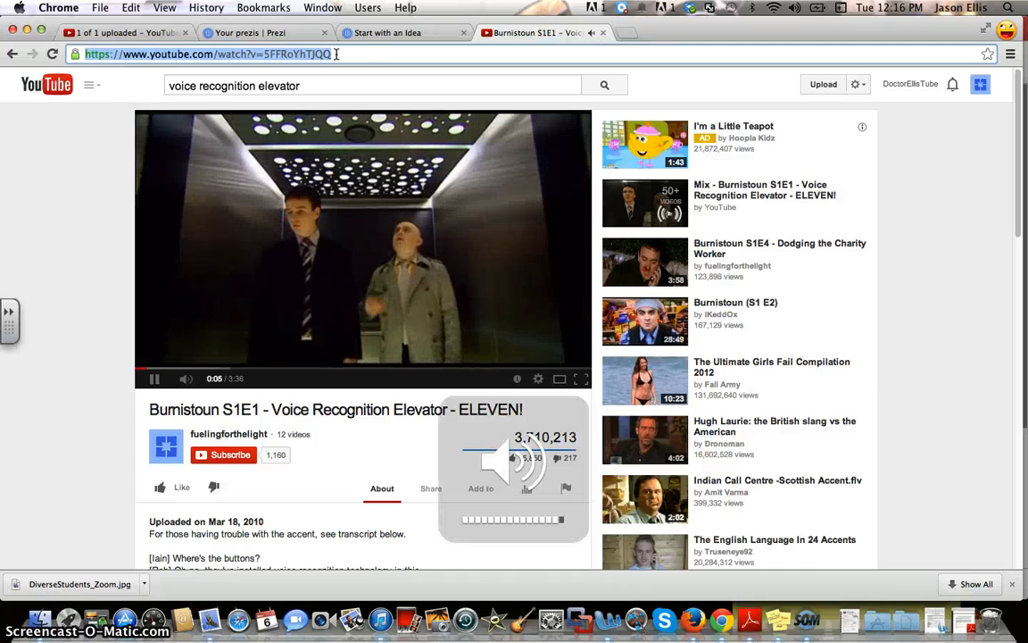
click(154, 381)
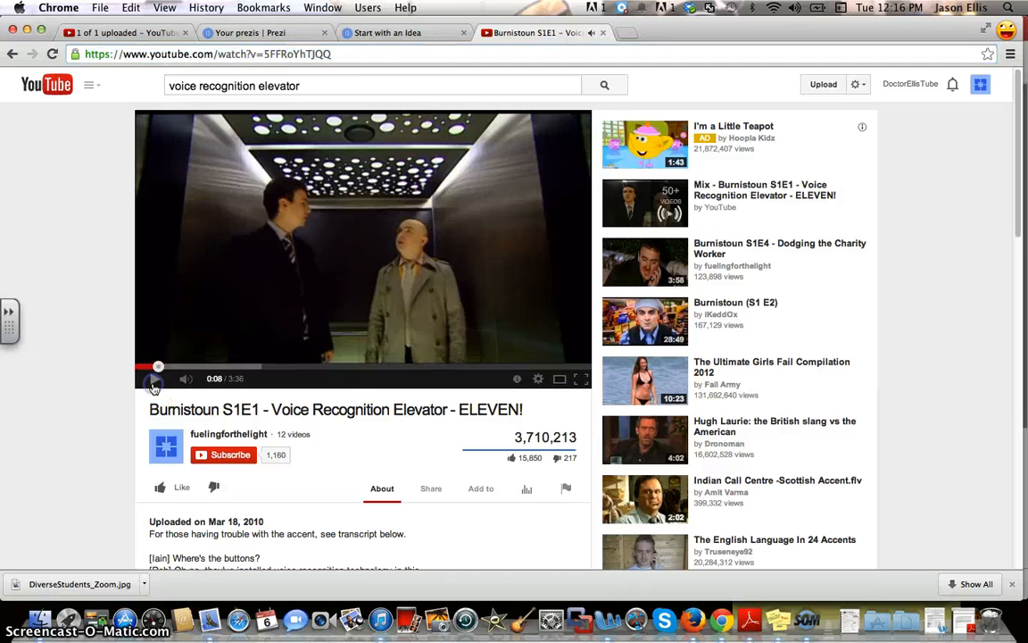
Return to the prezi, insert the elevator video from the copied link, and tilt it counterclockwise
click(393, 33)
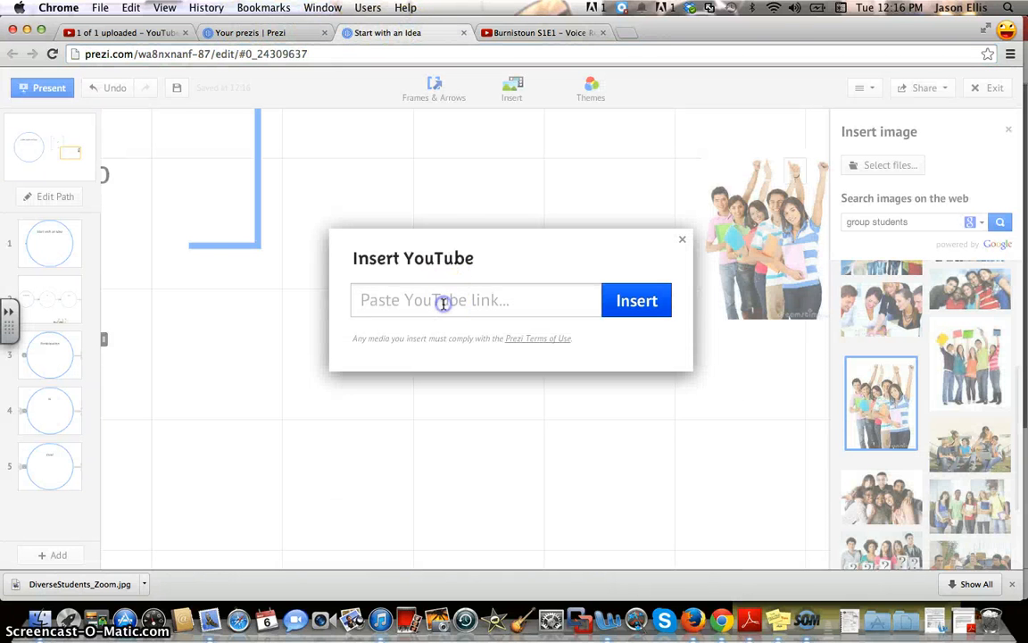
click(634, 303)
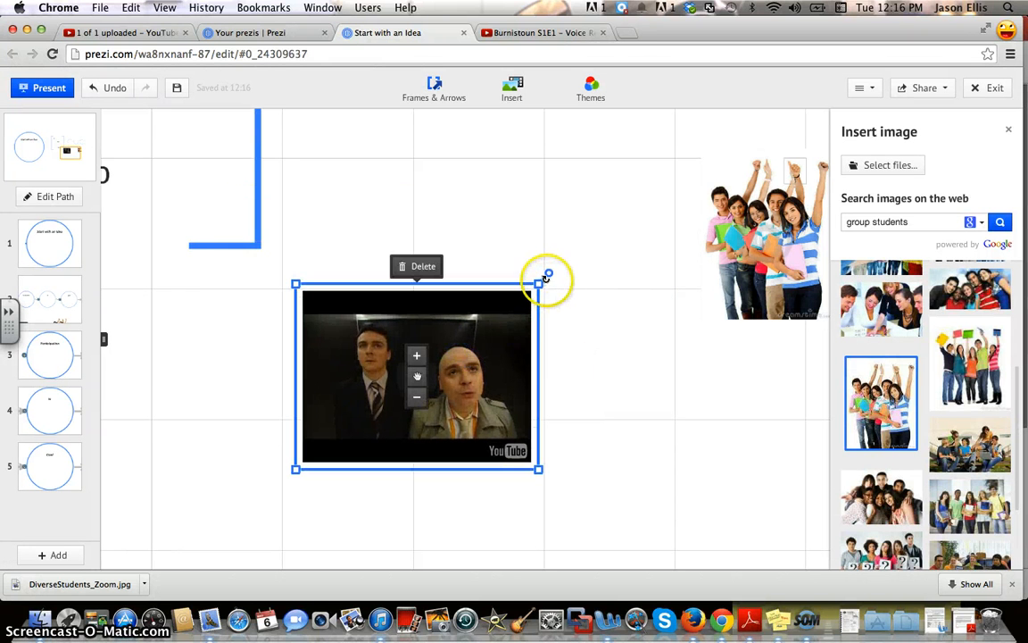
drag(547, 277, 482, 234)
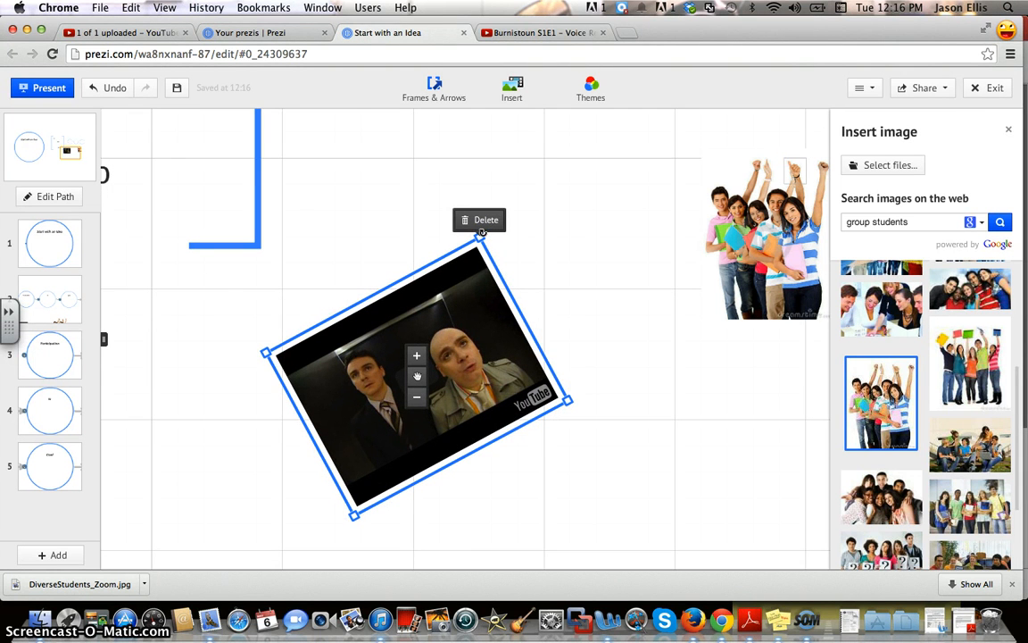
Start editing the presentation path and remove all five existing path steps
drag(155, 377, 559, 518)
drag(228, 474, 684, 416)
scroll(685, 418, down, 5)
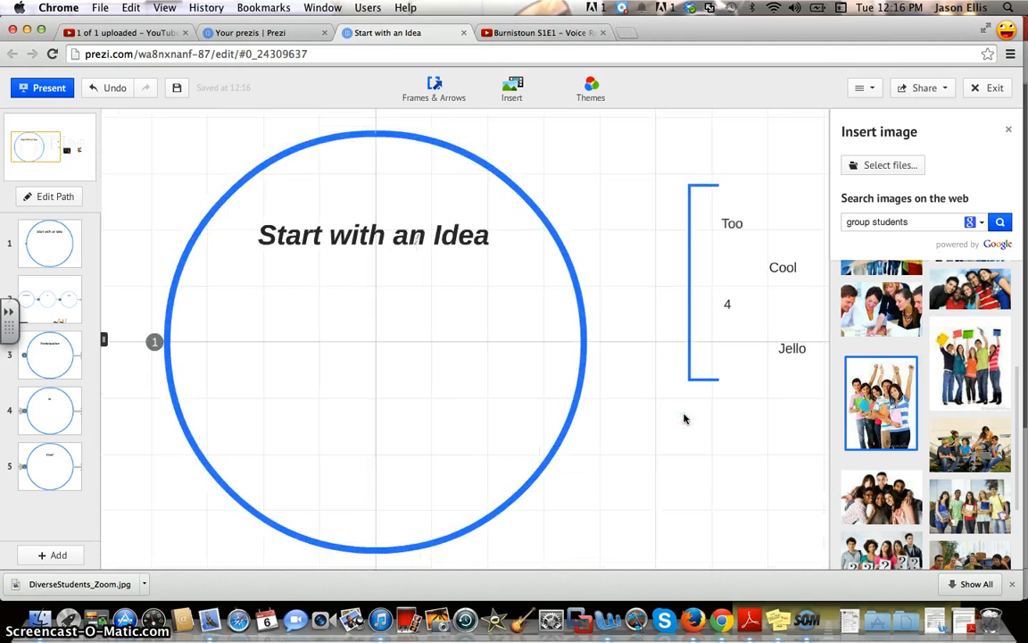
click(77, 197)
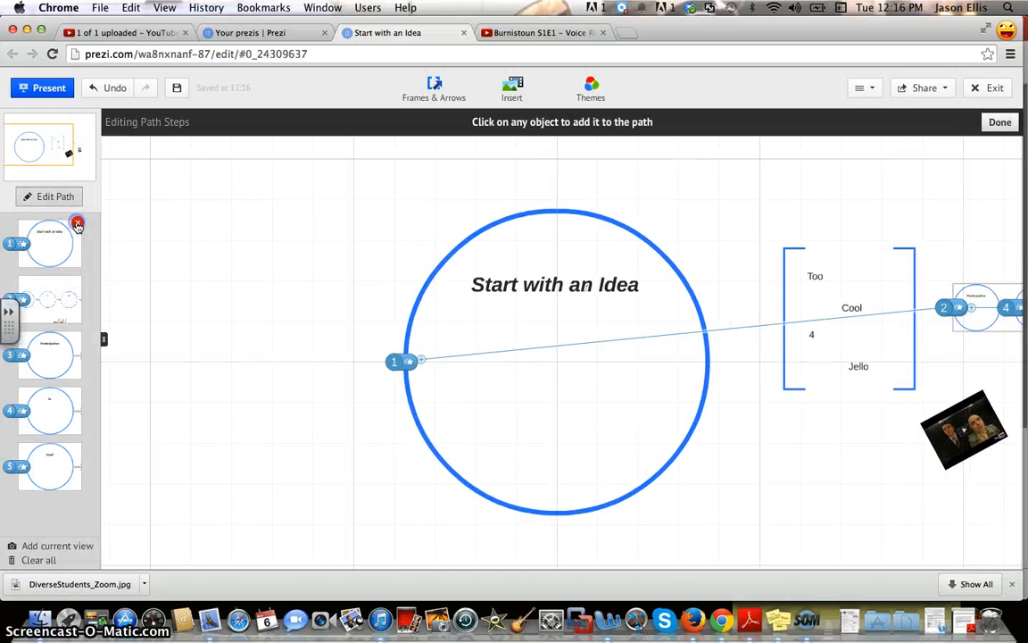
click(78, 225)
click(78, 227)
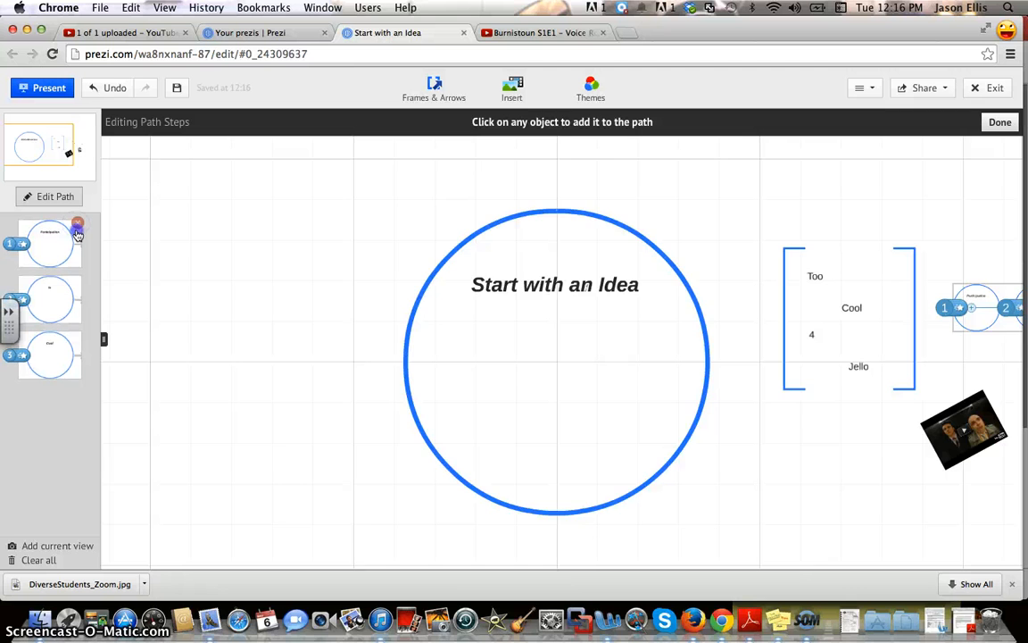
click(77, 234)
click(78, 230)
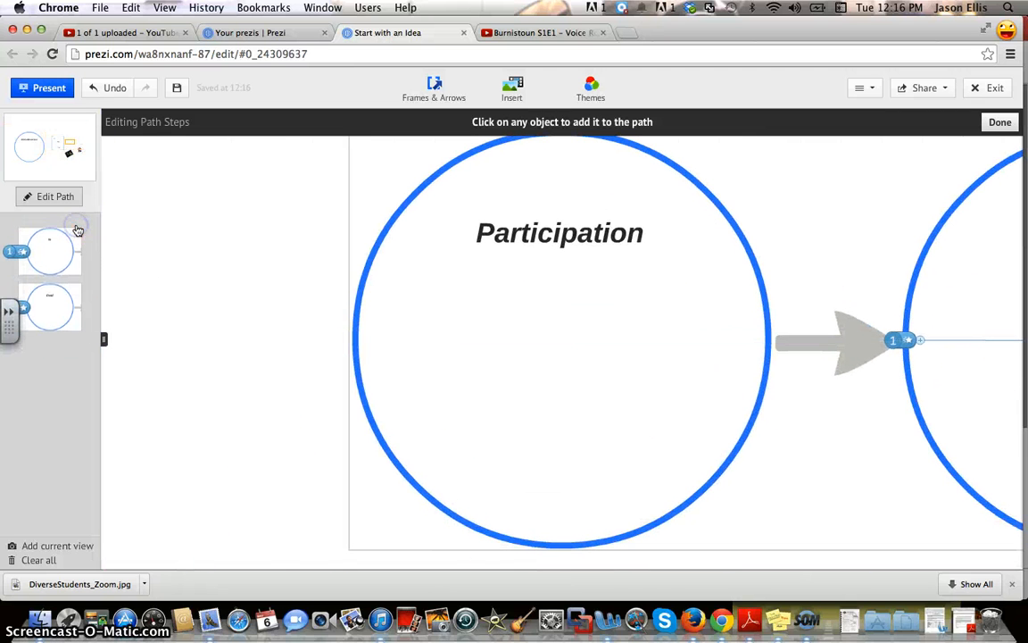
click(77, 229)
click(77, 228)
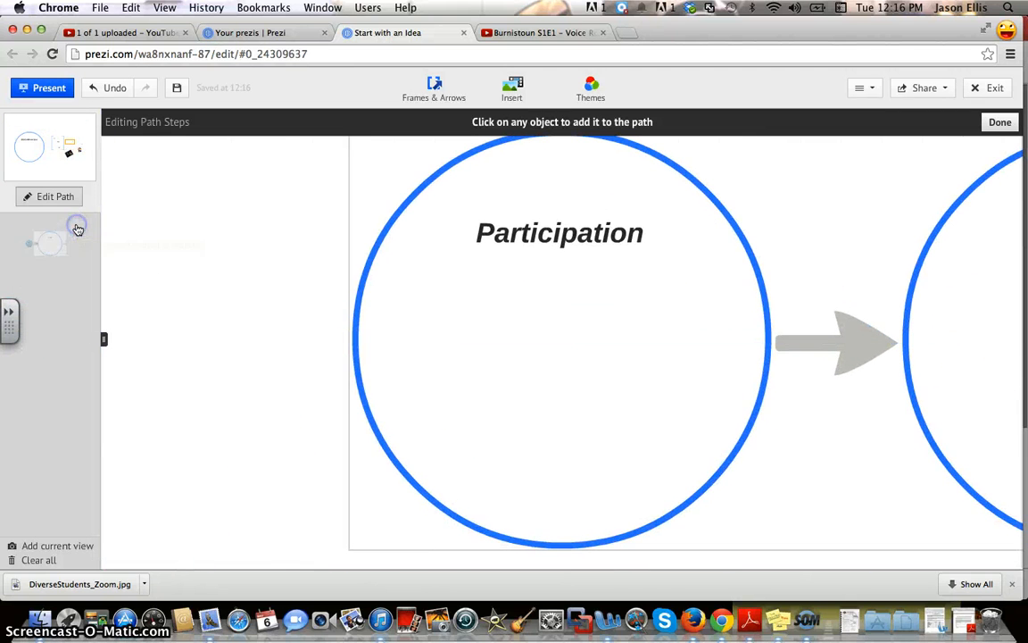
click(174, 325)
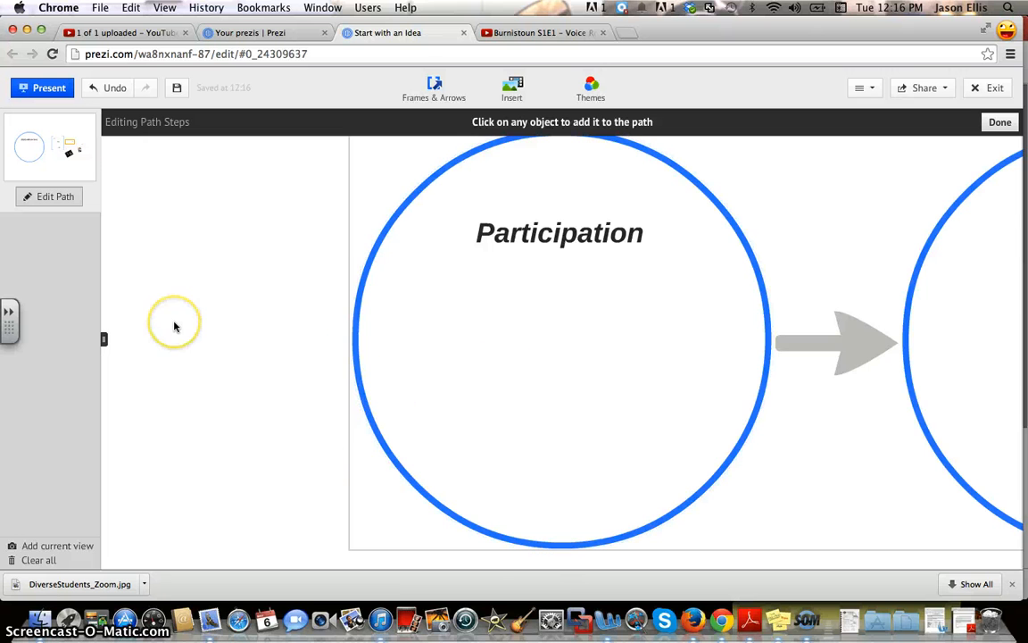
Add the large circle frame around "Start with an Idea" as the first path step
scroll(174, 325, down, 5)
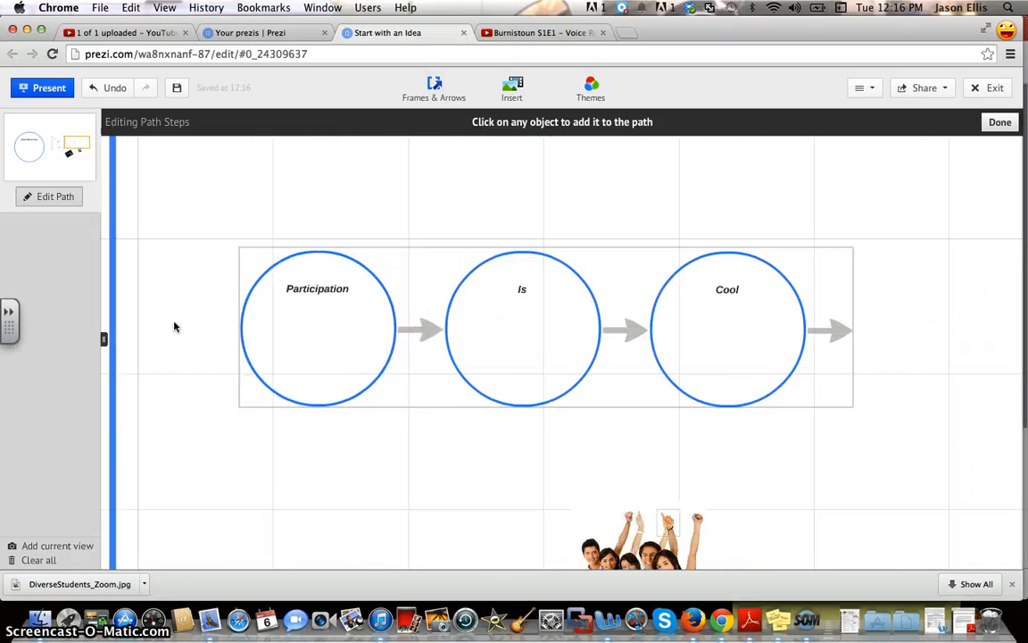
drag(187, 461, 762, 425)
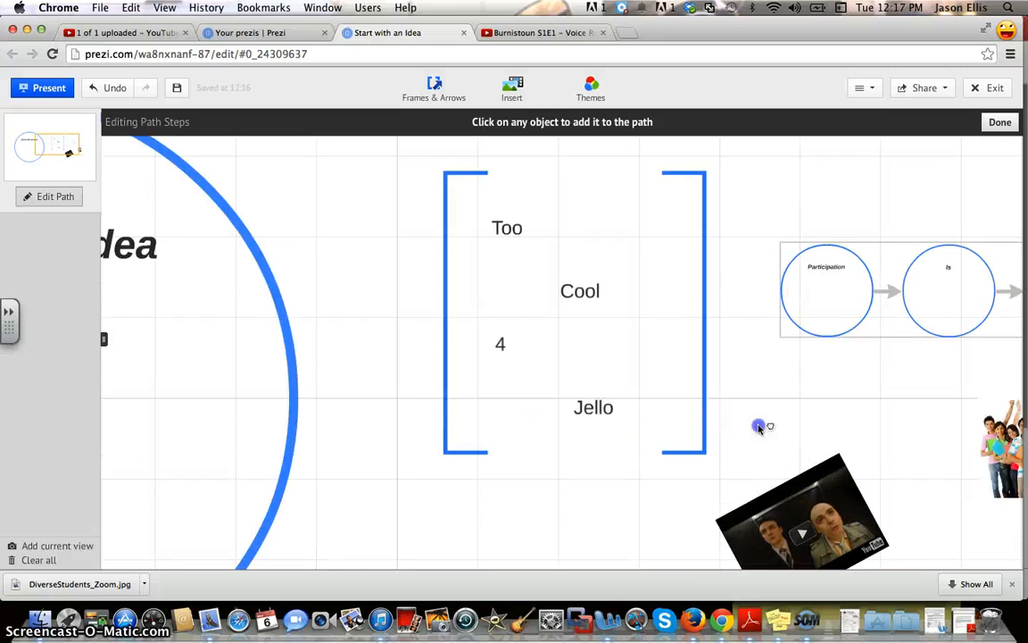
drag(433, 417, 840, 367)
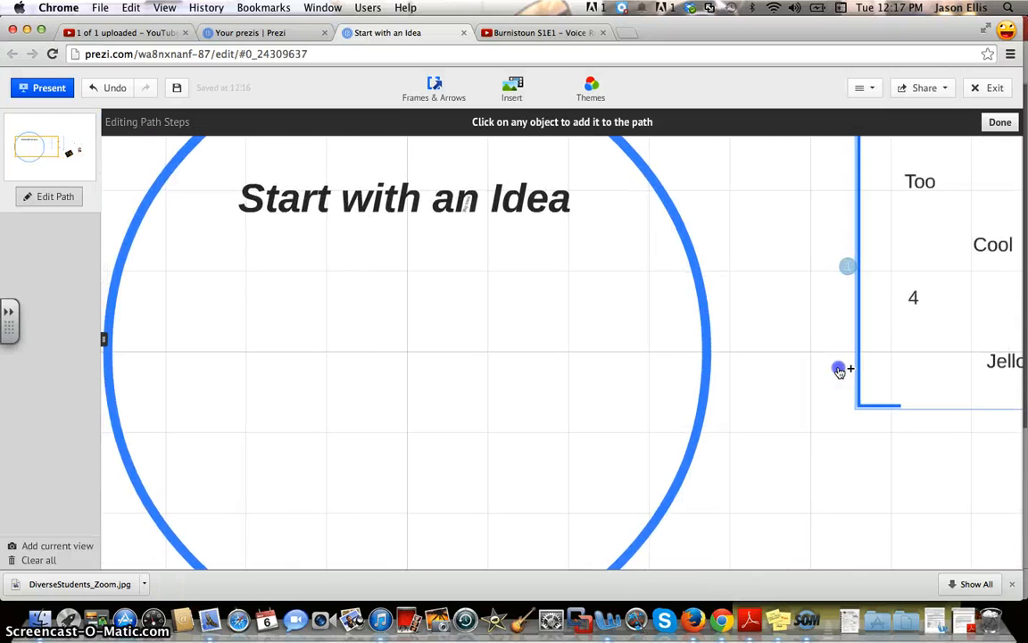
click(725, 229)
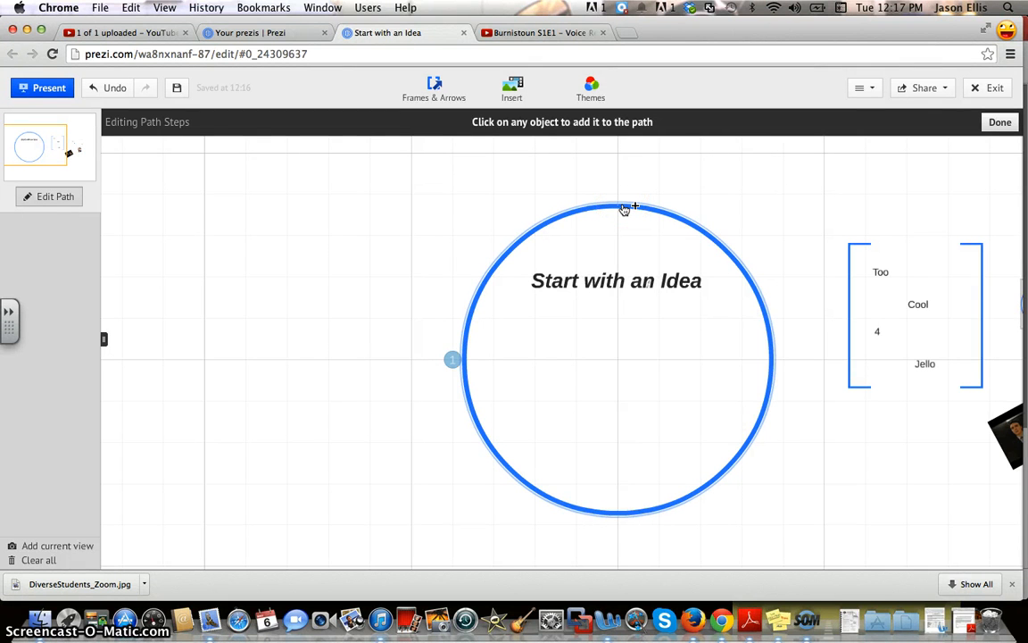
click(625, 208)
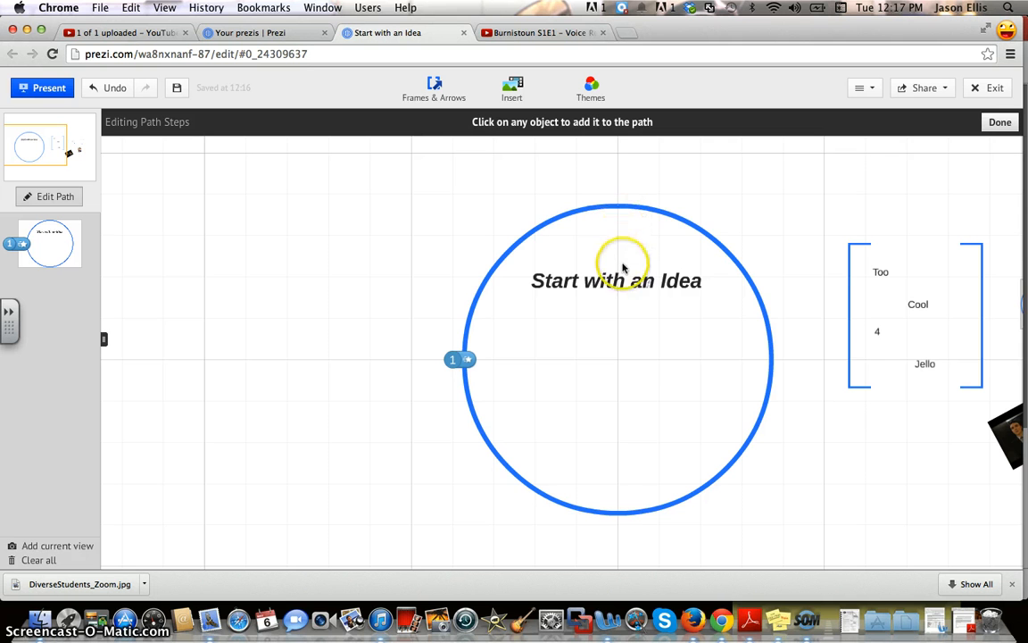
Add the "Start with an Idea" title as path step 2 and the tiny "Big Idea" text inside it as step 3
click(620, 282)
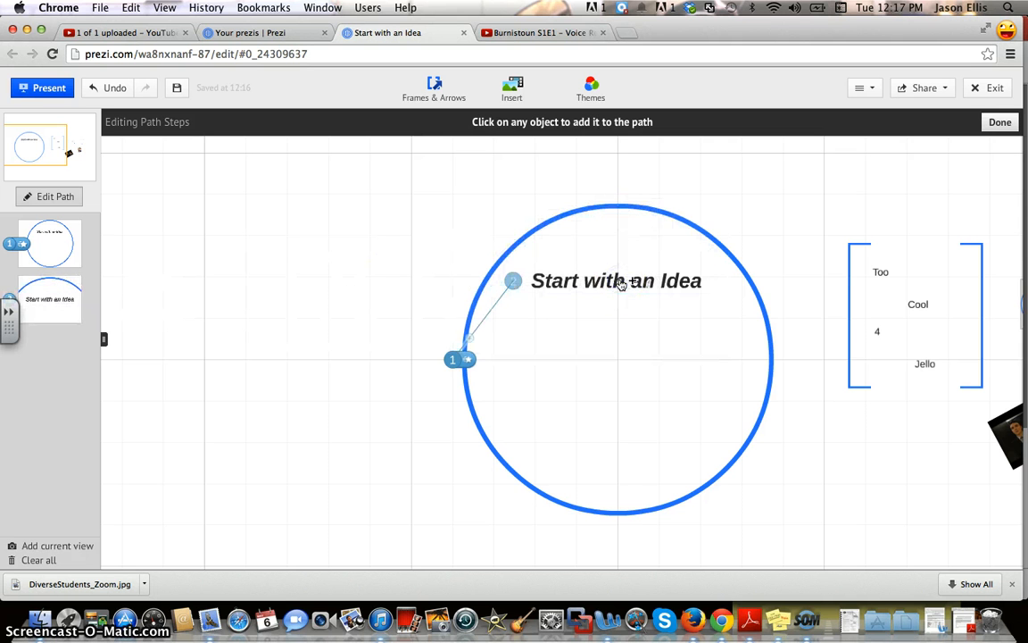
scroll(620, 282, up, 4)
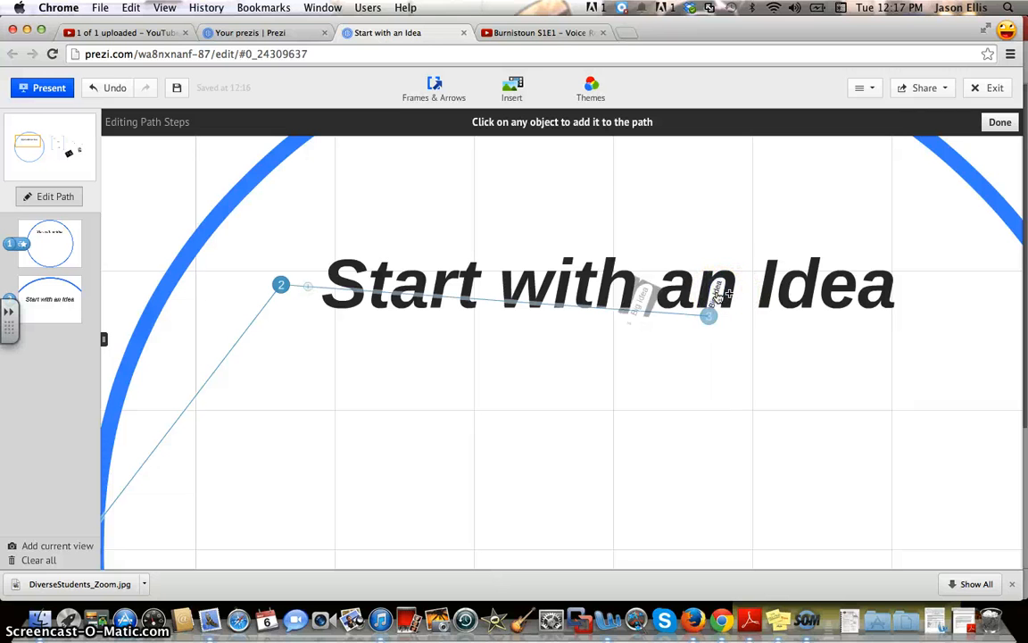
click(720, 293)
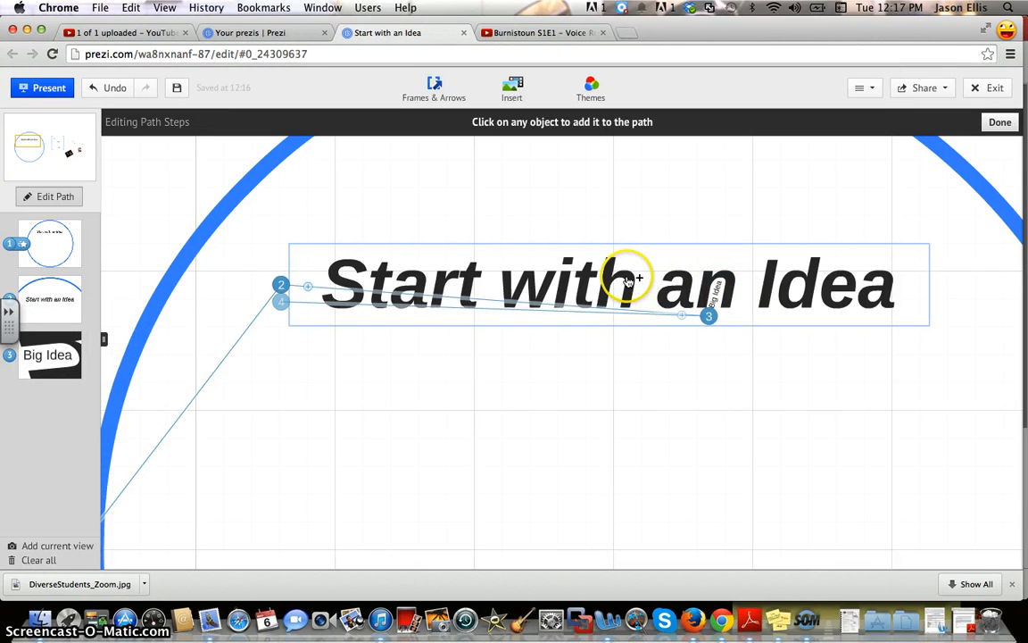